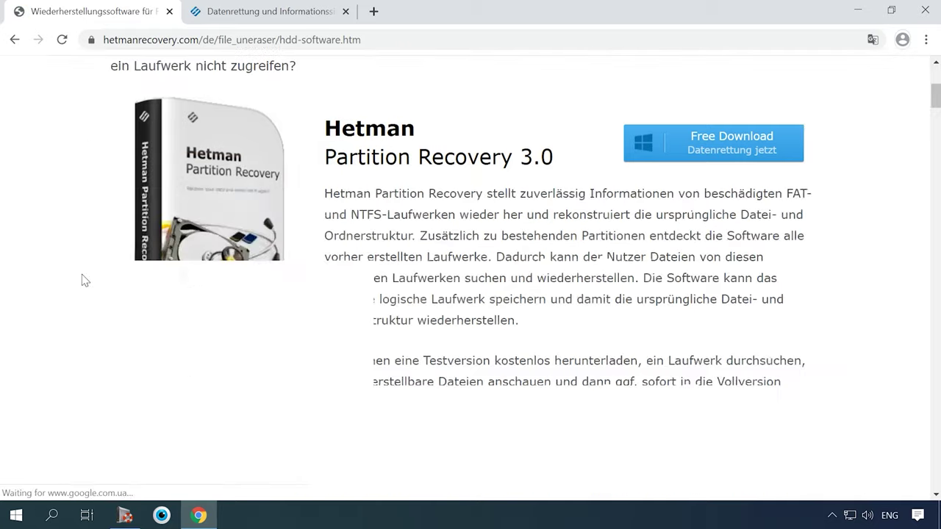
Step: Switch to Hetman Partition Recovery and run a quick scan (Schneller Scan) of DISK (E:) with the recovery wizard
{"action": "left_click", "coordinate": [732, 219]}
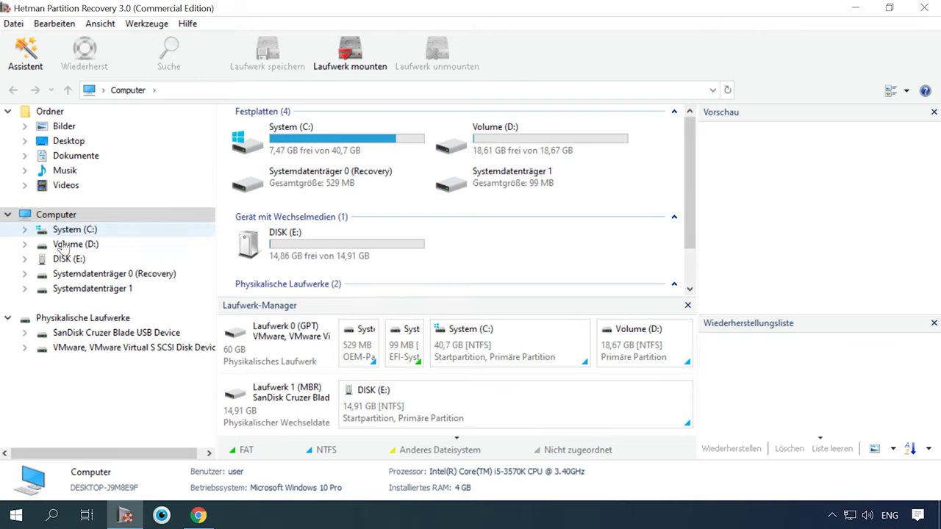
{"action": "double_click", "coordinate": [114, 259]}
{"action": "left_click", "coordinate": [224, 197]}
{"action": "left_click", "coordinate": [224, 172]}
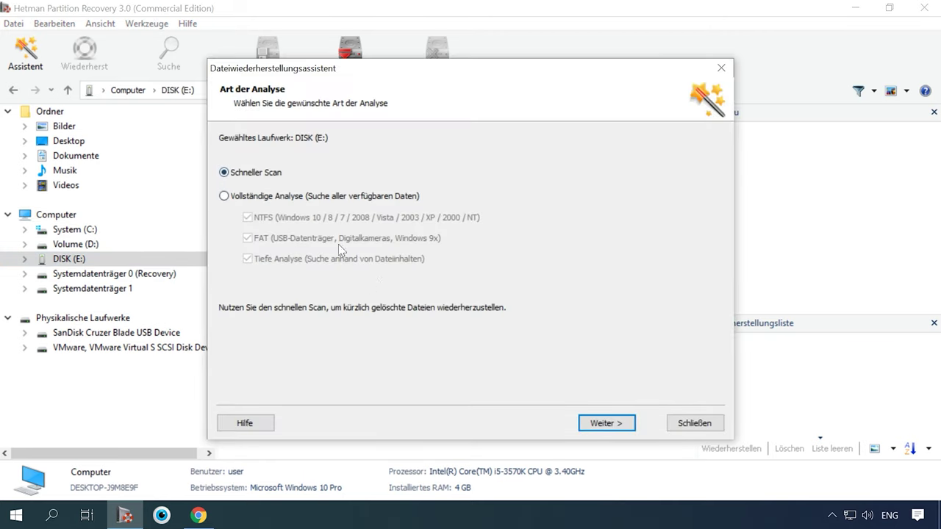
{"action": "left_click", "coordinate": [607, 424]}
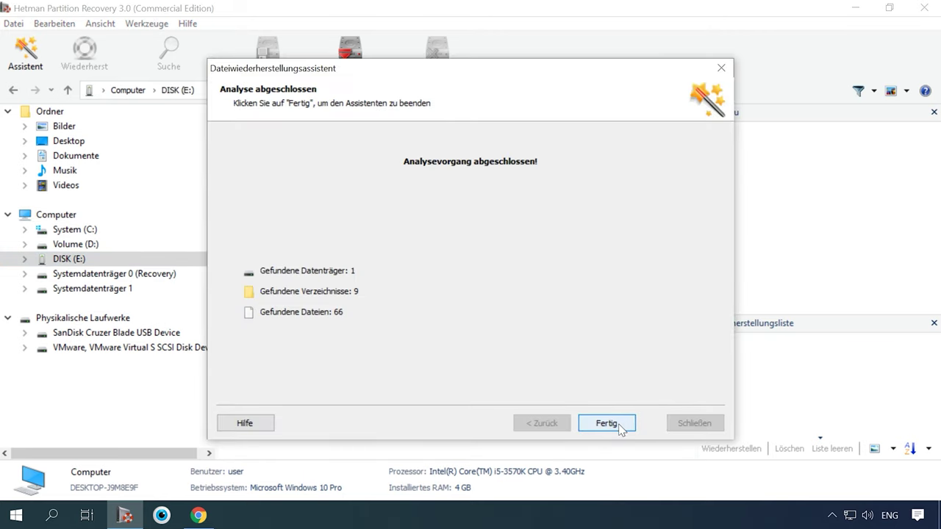
{"action": "left_click", "coordinate": [620, 428]}
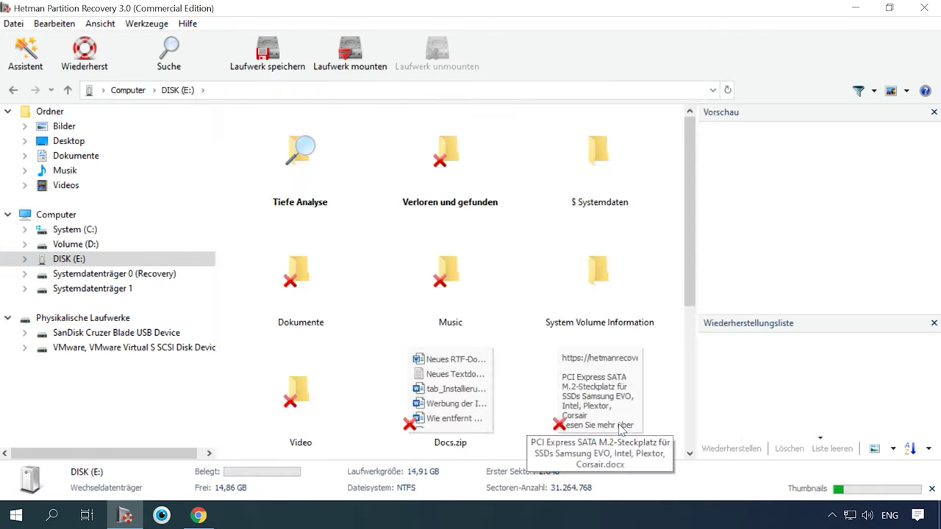
Step: Preview several deleted documents in the Dokumente folder of DISK (E:), including Neues Textdokument.txt
{"action": "scroll", "coordinate": [323, 256], "scroll_direction": "down", "scroll_amount": 3}
{"action": "scroll", "coordinate": [324, 255], "scroll_direction": "up", "scroll_amount": 3}
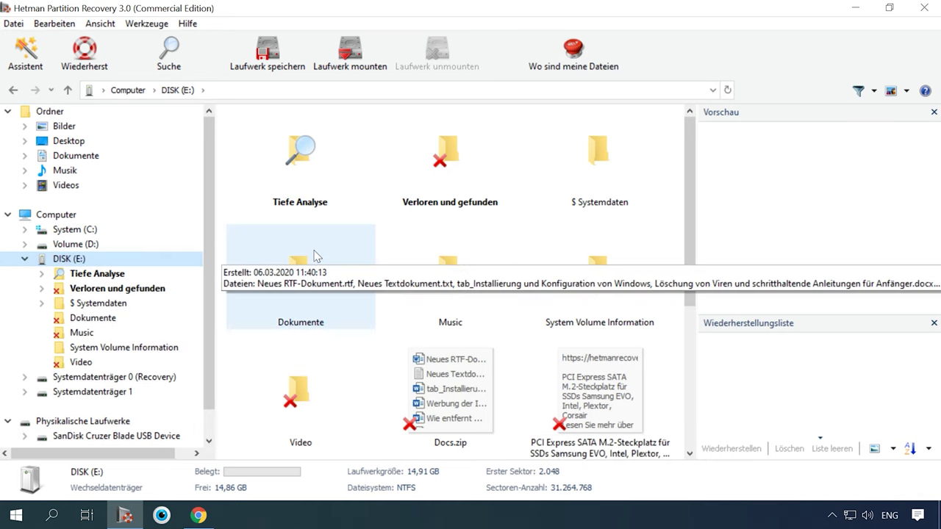
{"action": "left_click", "coordinate": [92, 318]}
{"action": "left_click", "coordinate": [448, 173]}
{"action": "left_click", "coordinate": [599, 154]}
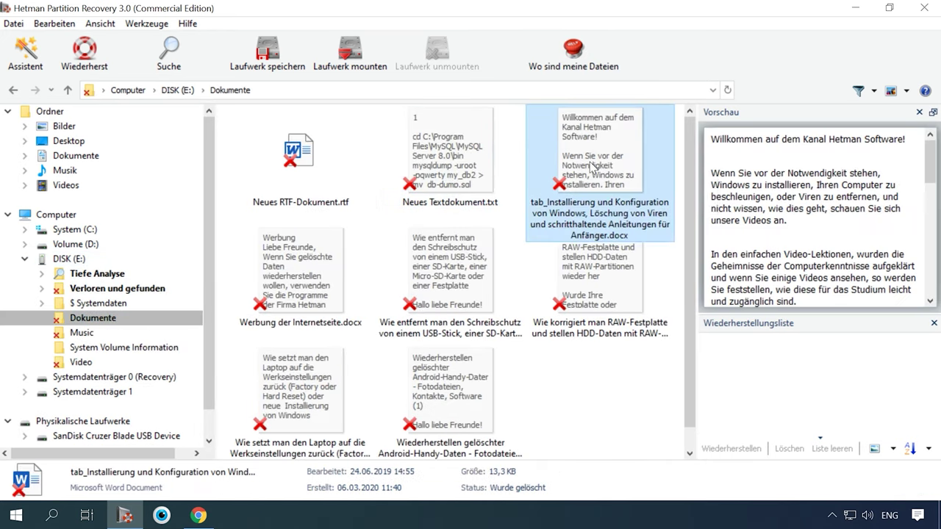
{"action": "left_click", "coordinate": [449, 272]}
Step: Preview the deleted video Car - 2165.mp4 in the Video folder and start its recovery
{"action": "left_click", "coordinate": [81, 361]}
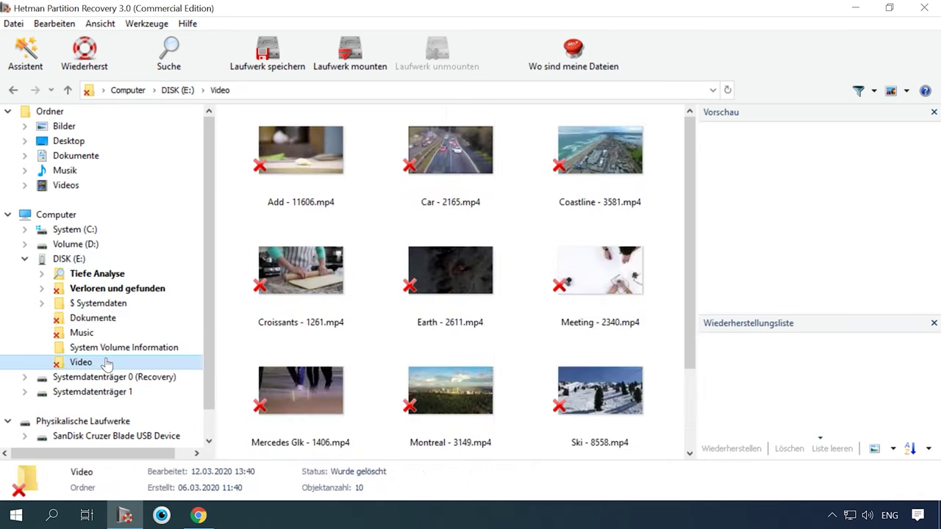
{"action": "left_click", "coordinate": [441, 158]}
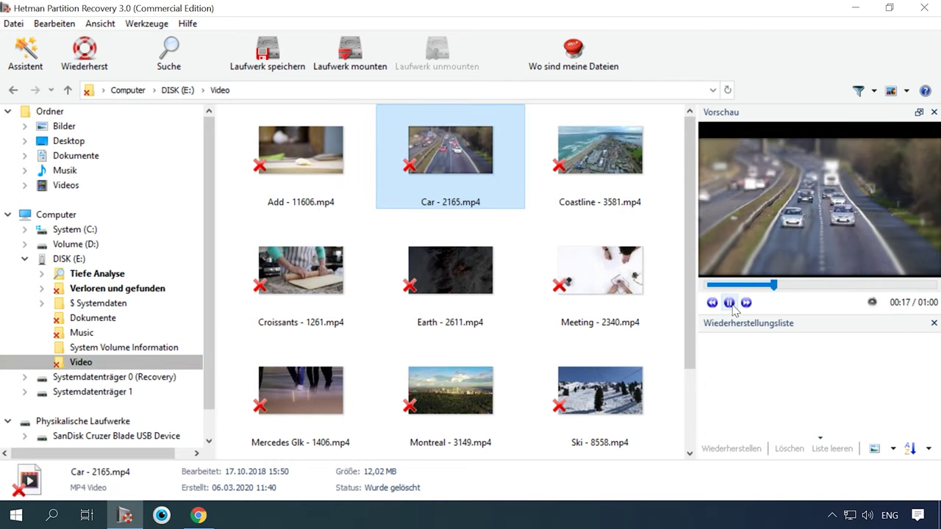
{"action": "right_click", "coordinate": [465, 171]}
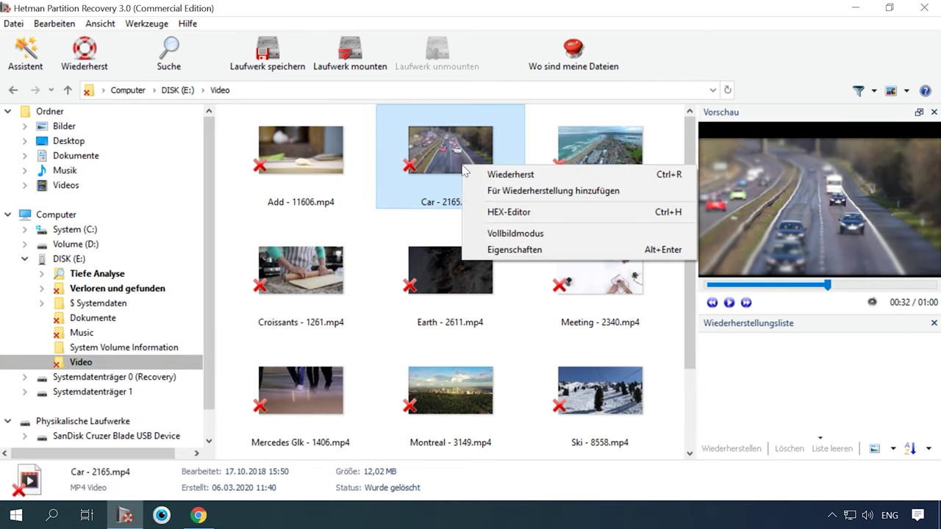
{"action": "left_click", "coordinate": [537, 174]}
{"action": "left_click", "coordinate": [603, 423]}
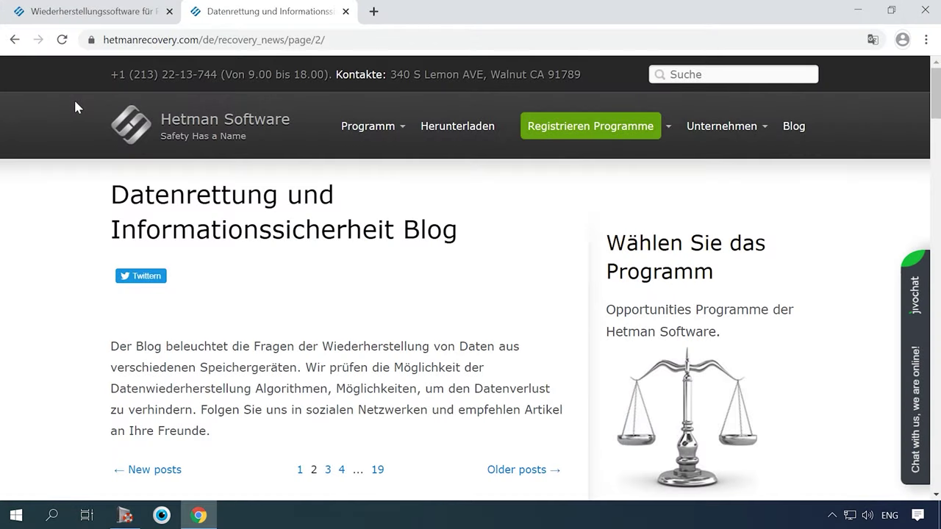
Step: Browse the Hetman blog in Chrome and read through the article on recovering files after formatting or deletion
{"action": "scroll", "coordinate": [74, 98], "scroll_direction": "down", "scroll_amount": 3}
{"action": "scroll", "coordinate": [66, 126], "scroll_direction": "down", "scroll_amount": 19}
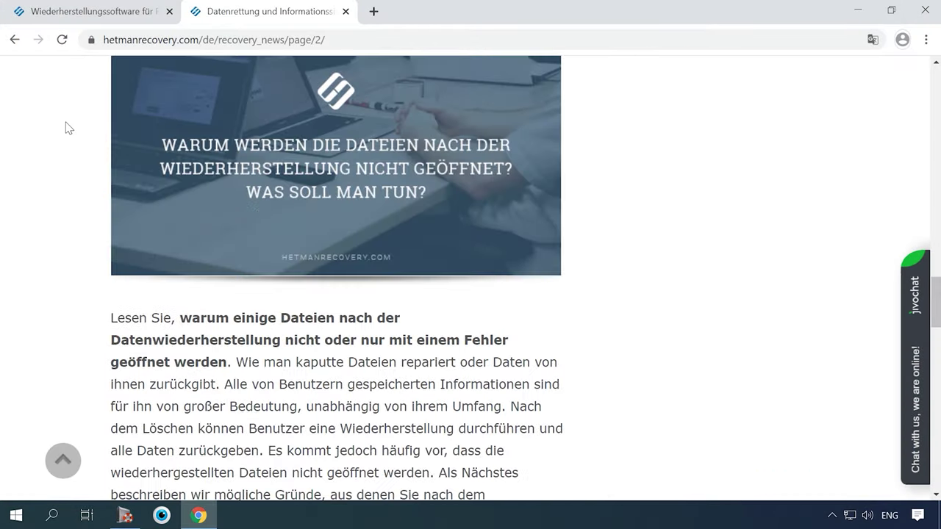
{"action": "scroll", "coordinate": [67, 126], "scroll_direction": "down", "scroll_amount": 14}
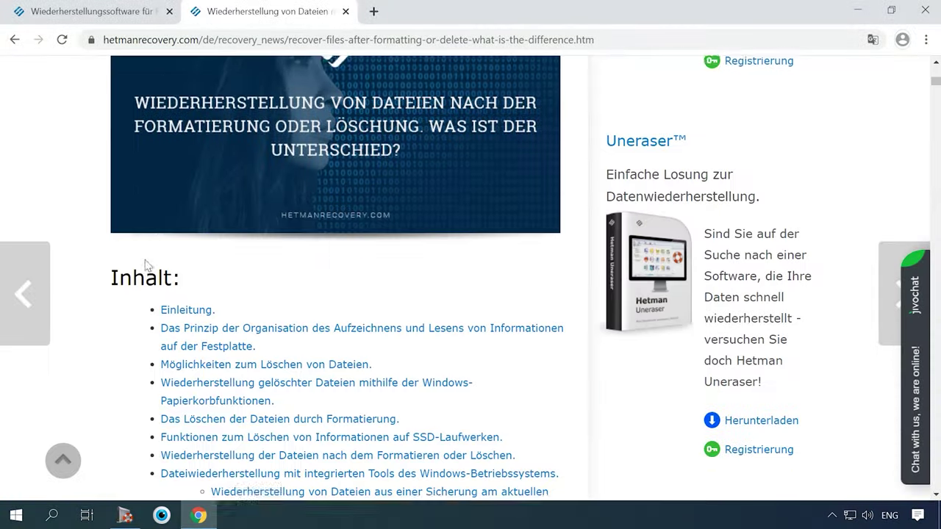
{"action": "scroll", "coordinate": [145, 265], "scroll_direction": "down", "scroll_amount": 18}
{"action": "scroll", "coordinate": [100, 280], "scroll_direction": "down", "scroll_amount": 20}
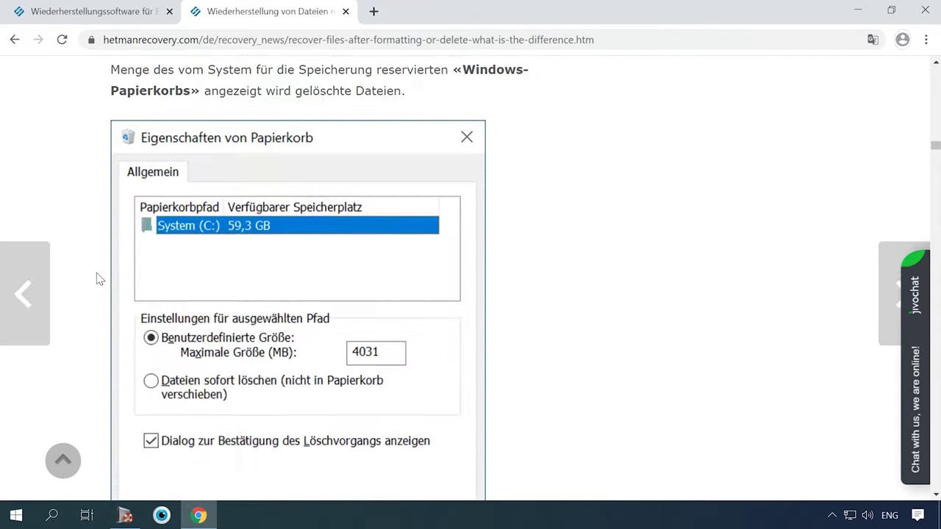
{"action": "scroll", "coordinate": [100, 279], "scroll_direction": "down", "scroll_amount": 20}
{"action": "scroll", "coordinate": [101, 279], "scroll_direction": "down", "scroll_amount": 15}
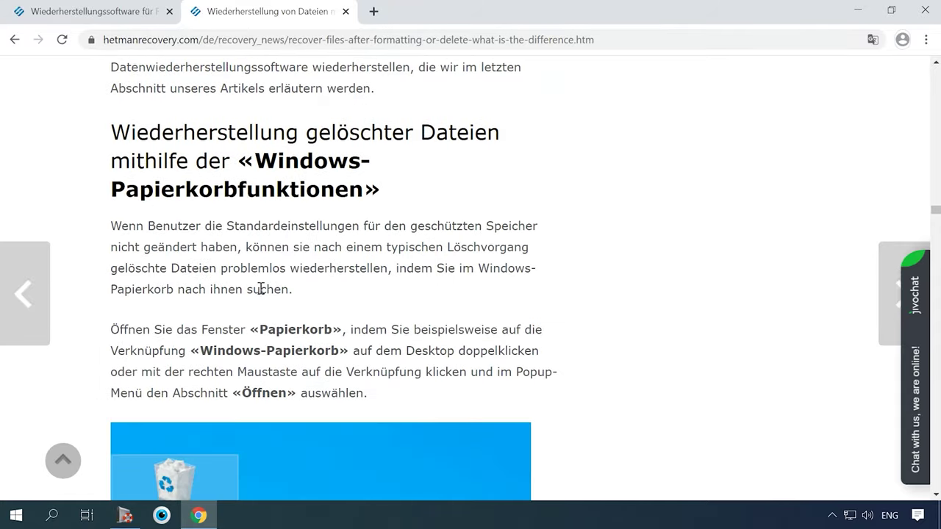
{"action": "left_click", "coordinate": [914, 375]}
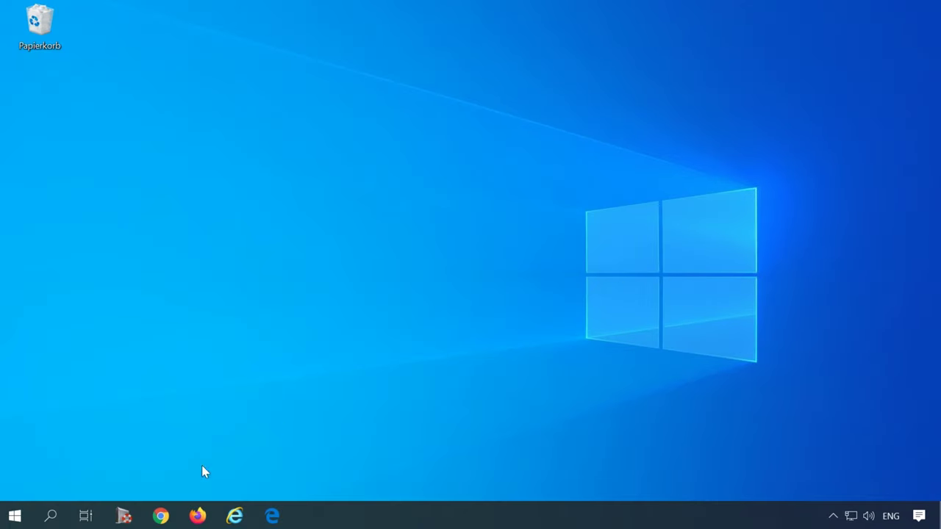
Step: Search Windows for "control", launch the Control Panel (Systemsteuerung) and open Internetoptionen
{"action": "left_click", "coordinate": [51, 515]}
{"action": "type", "text": "control"}
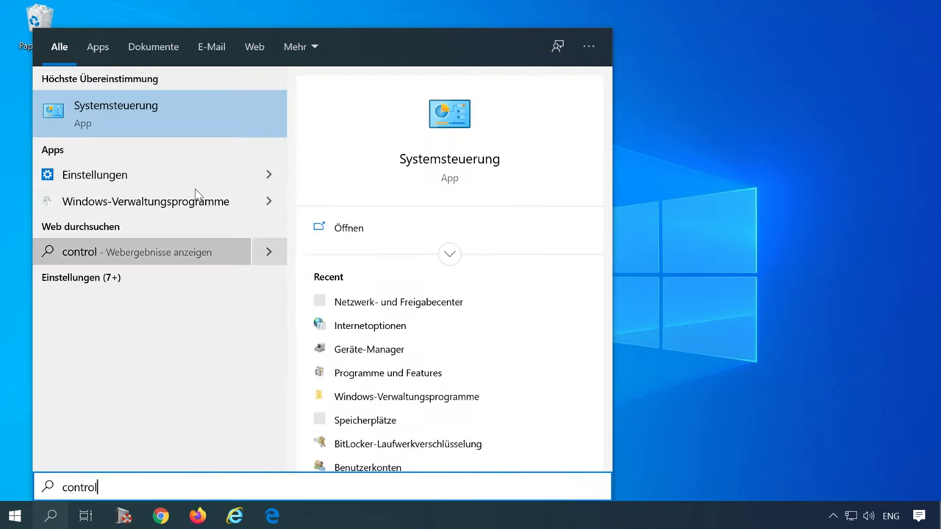
{"action": "left_click", "coordinate": [158, 107]}
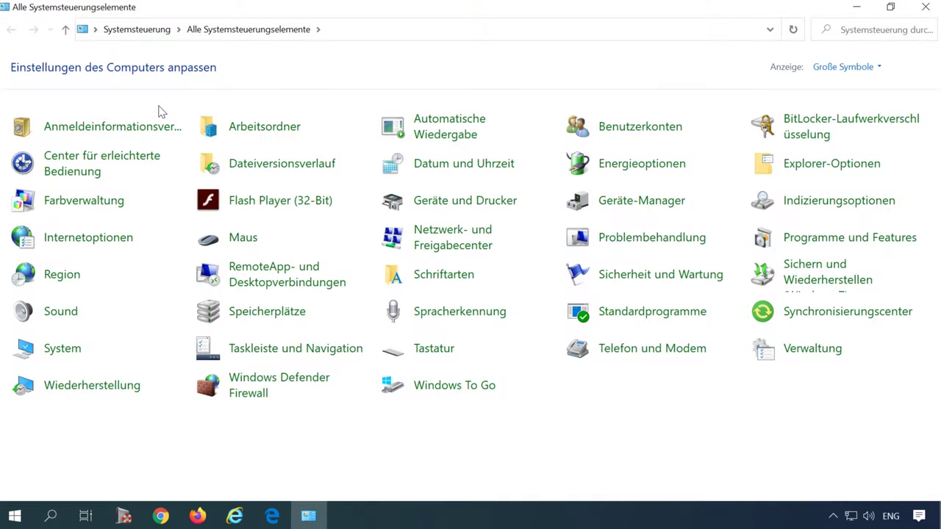
{"action": "left_click", "coordinate": [86, 242]}
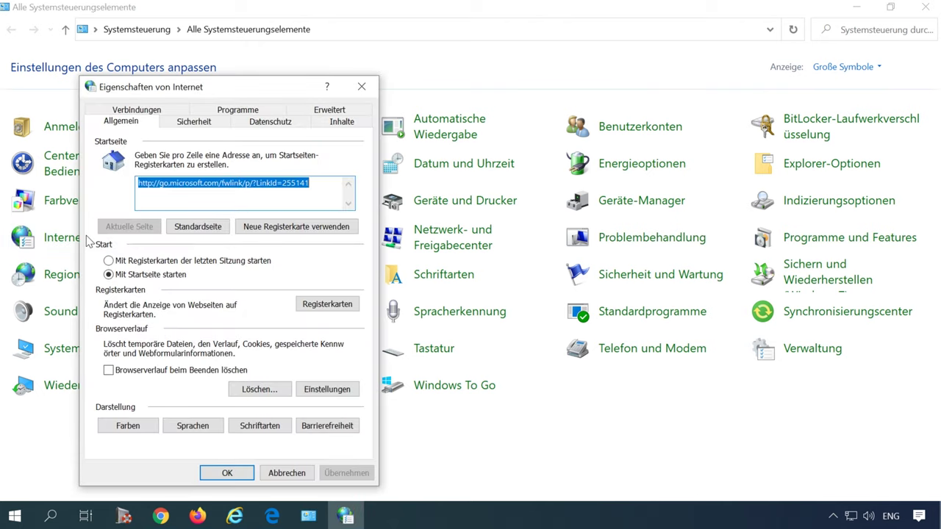
Step: Turn off the proxy server for the LAN in the connection's local network settings and accept the dialog
{"action": "left_click", "coordinate": [195, 122]}
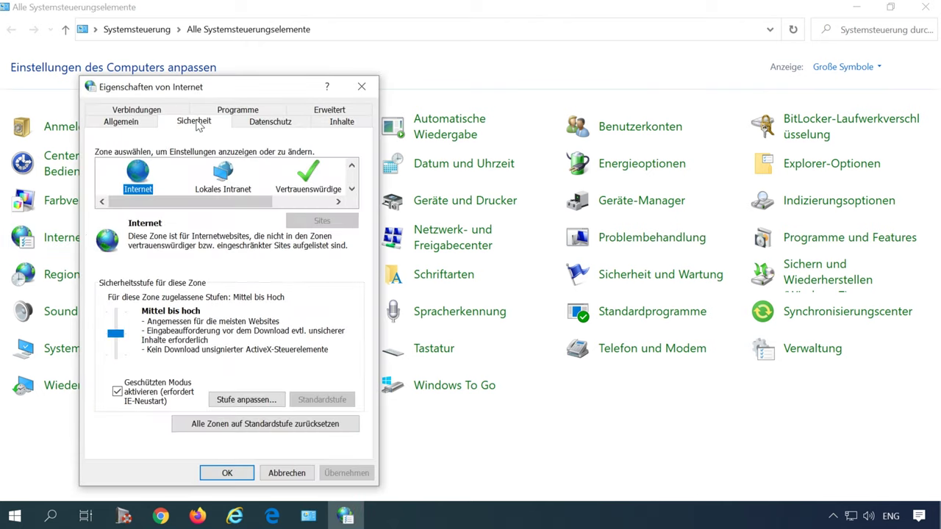
{"action": "left_click", "coordinate": [157, 111]}
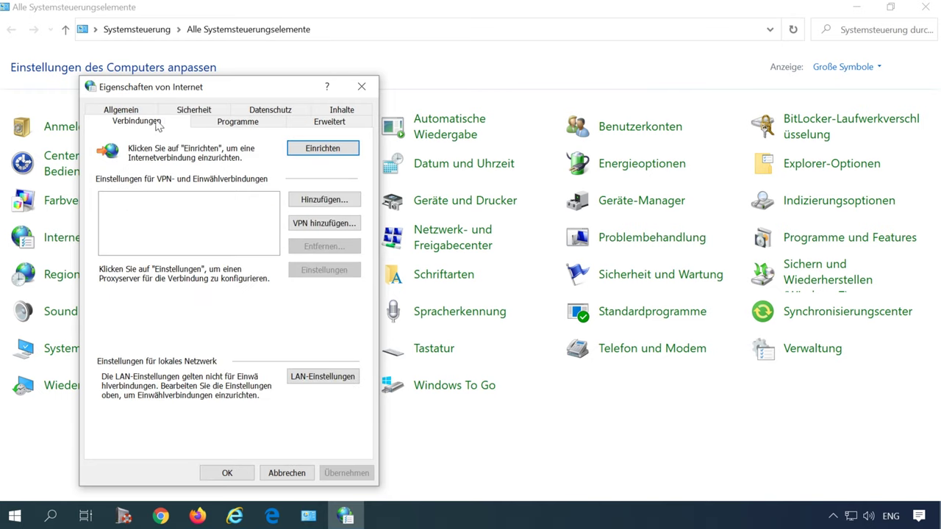
{"action": "left_click", "coordinate": [322, 378]}
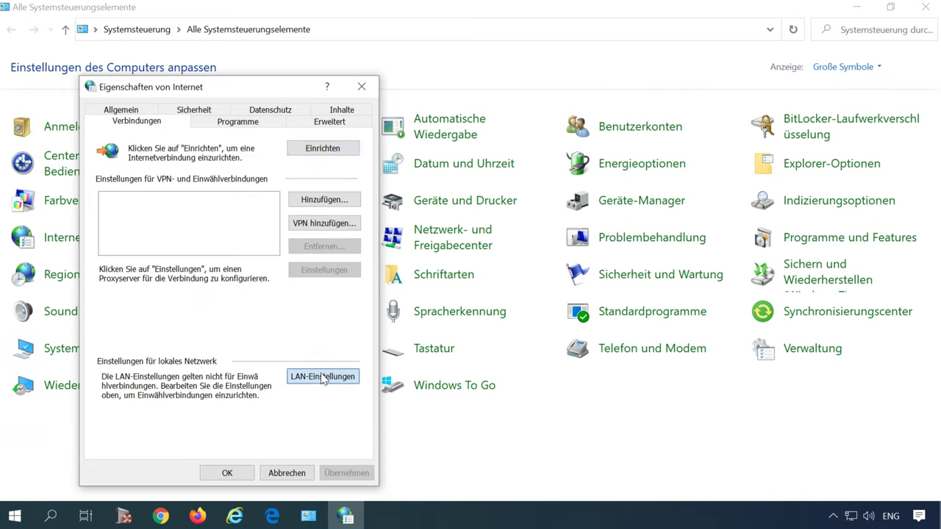
{"action": "left_click", "coordinate": [106, 254]}
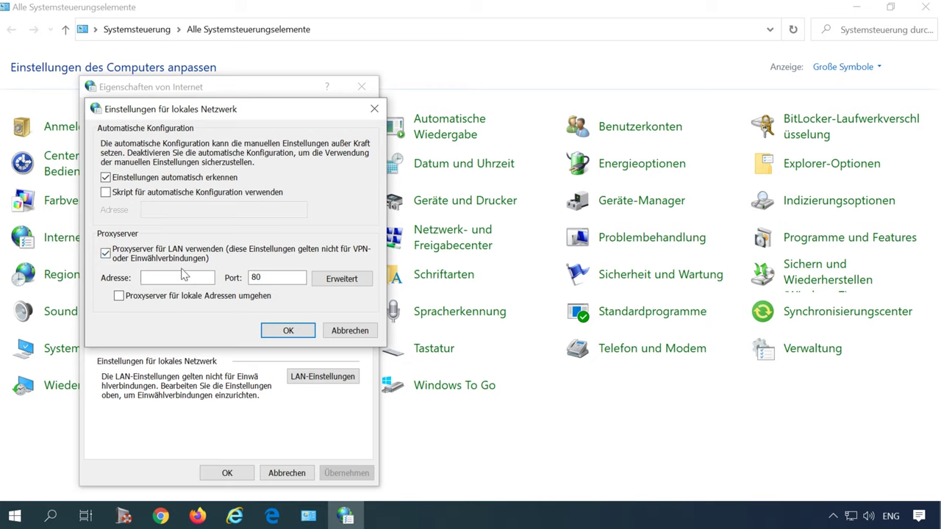
{"action": "left_click", "coordinate": [106, 253]}
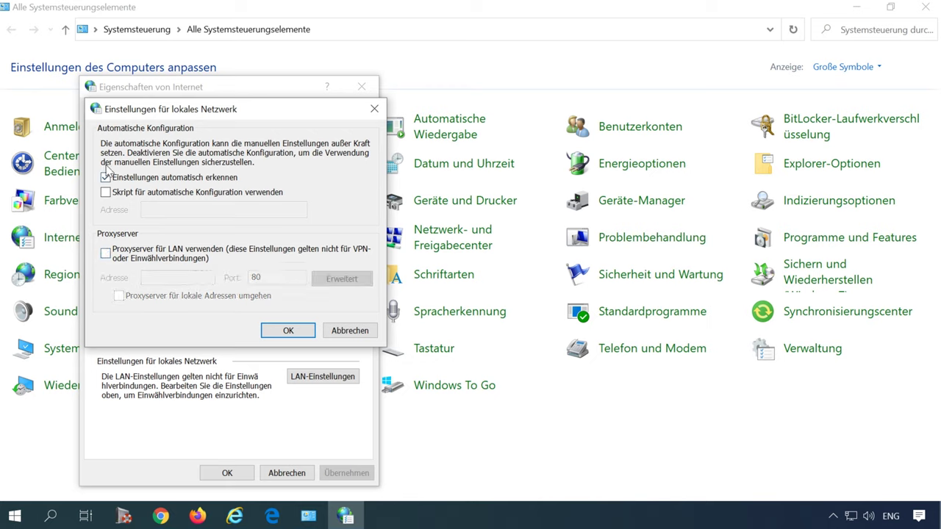
{"action": "left_click", "coordinate": [289, 330]}
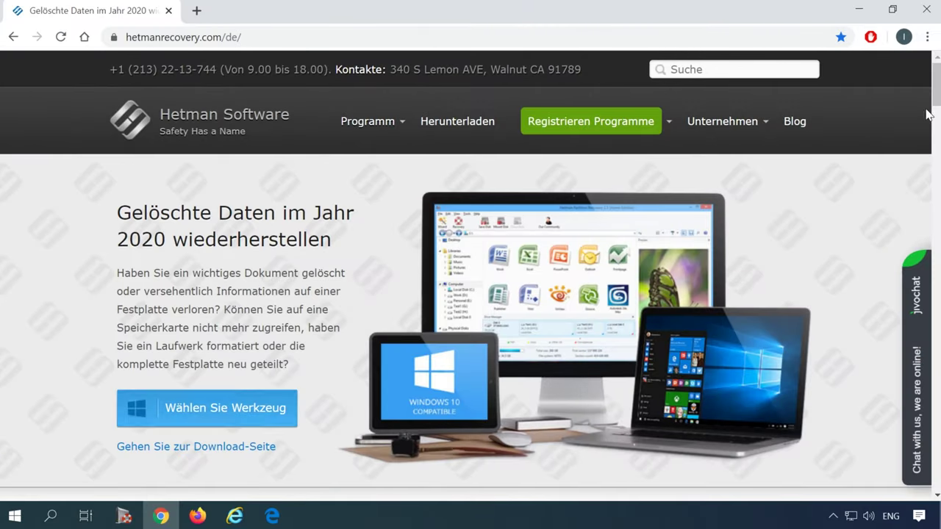
Step: Open the computer's proxy settings from the System section of Chrome's advanced settings
{"action": "left_click", "coordinate": [928, 37]}
{"action": "left_click", "coordinate": [704, 291]}
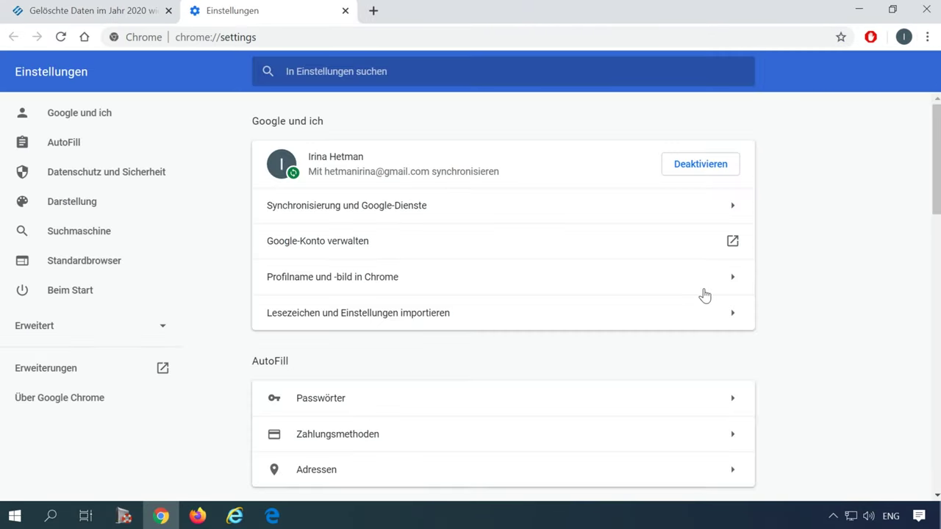
{"action": "scroll", "coordinate": [704, 295], "scroll_direction": "down", "scroll_amount": 14}
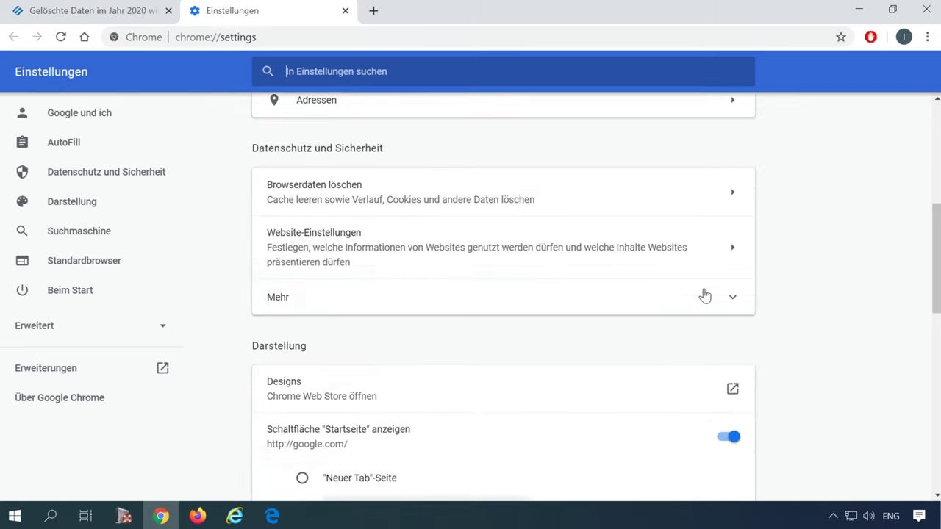
{"action": "left_click", "coordinate": [505, 449]}
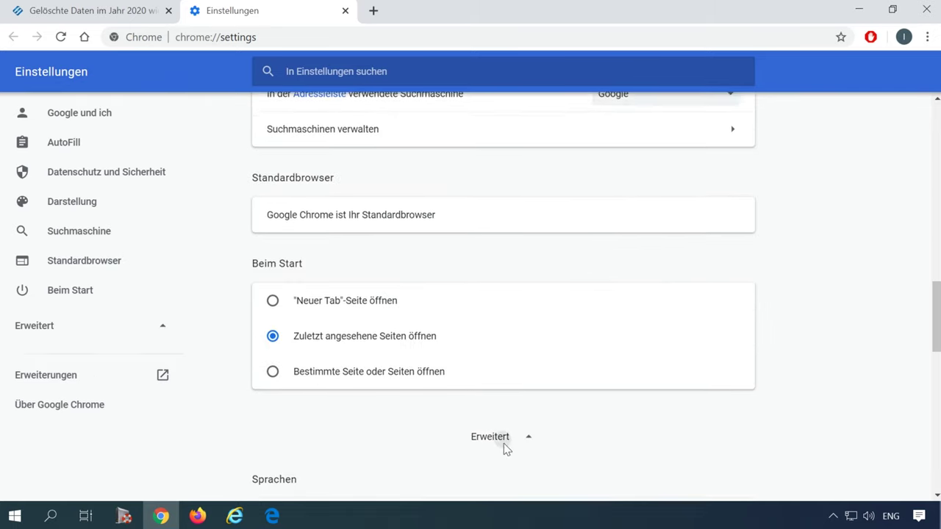
{"action": "scroll", "coordinate": [521, 429], "scroll_direction": "down", "scroll_amount": 6}
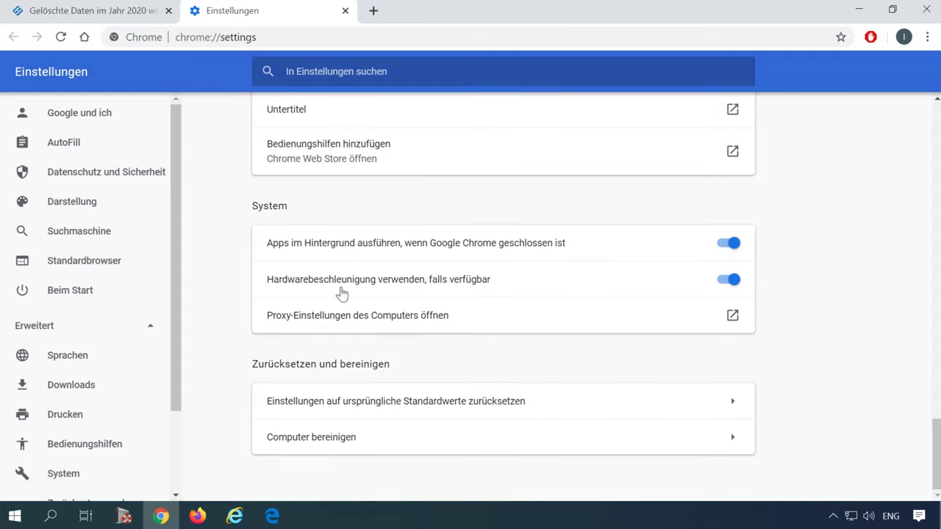
{"action": "left_click", "coordinate": [390, 322]}
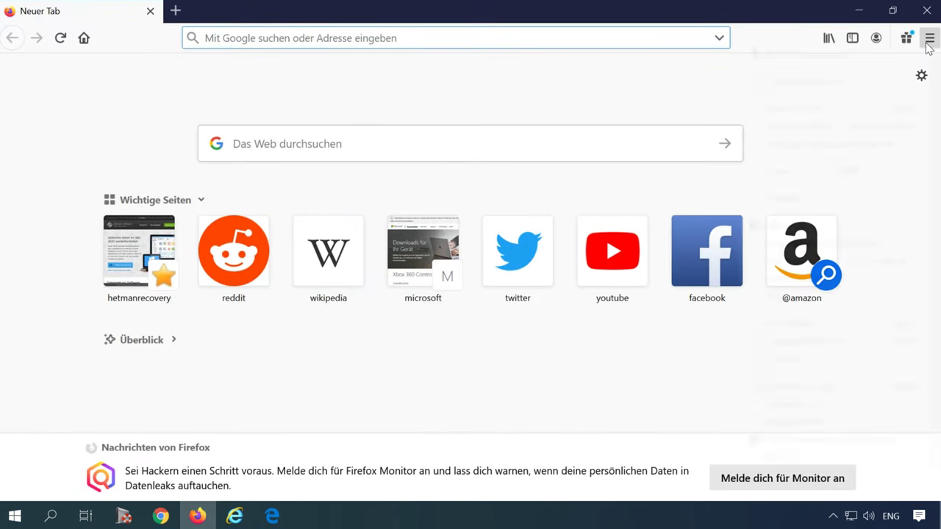
Step: Open Firefox's connection settings and accept them with the system proxy settings (Proxy-Einstellungen des Systems verwenden) in use
{"action": "left_click", "coordinate": [929, 38]}
{"action": "left_click", "coordinate": [783, 290]}
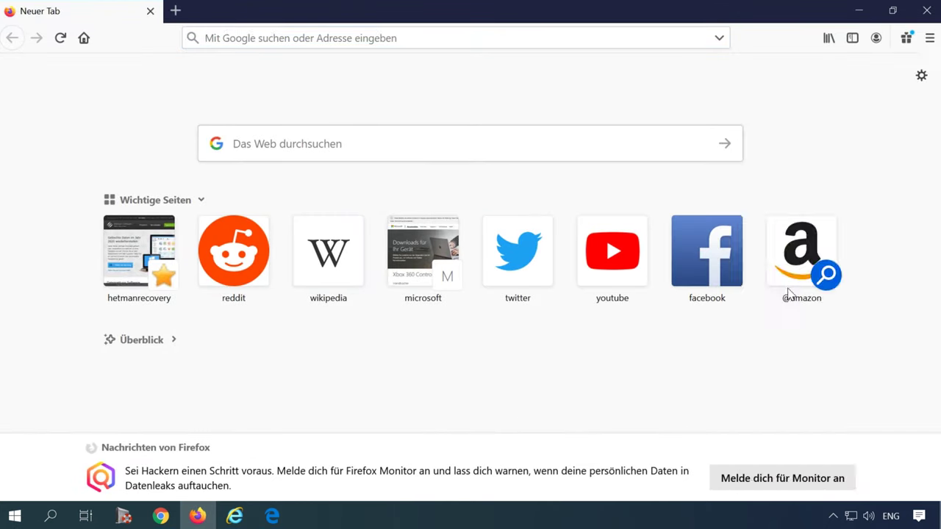
{"action": "left_click", "coordinate": [55, 114]}
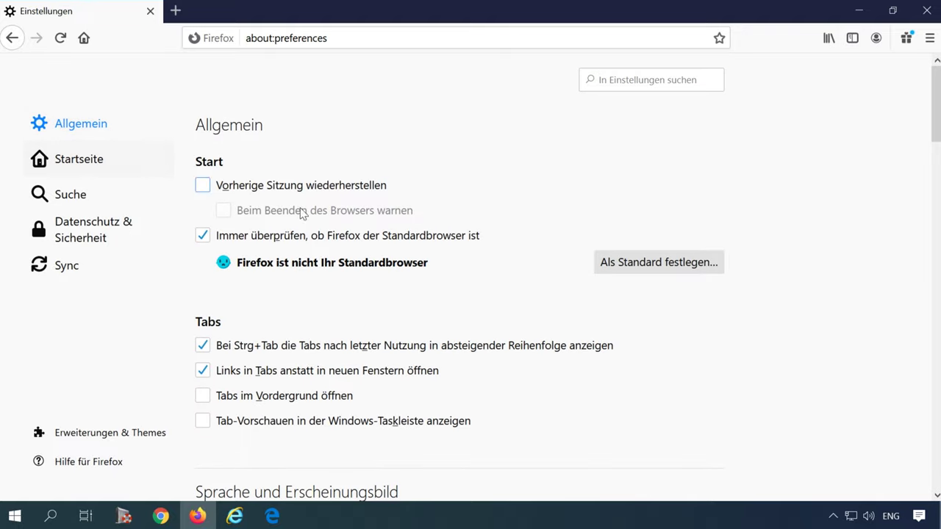
{"action": "scroll", "coordinate": [354, 253], "scroll_direction": "down", "scroll_amount": 5}
{"action": "scroll", "coordinate": [355, 253], "scroll_direction": "down", "scroll_amount": 15}
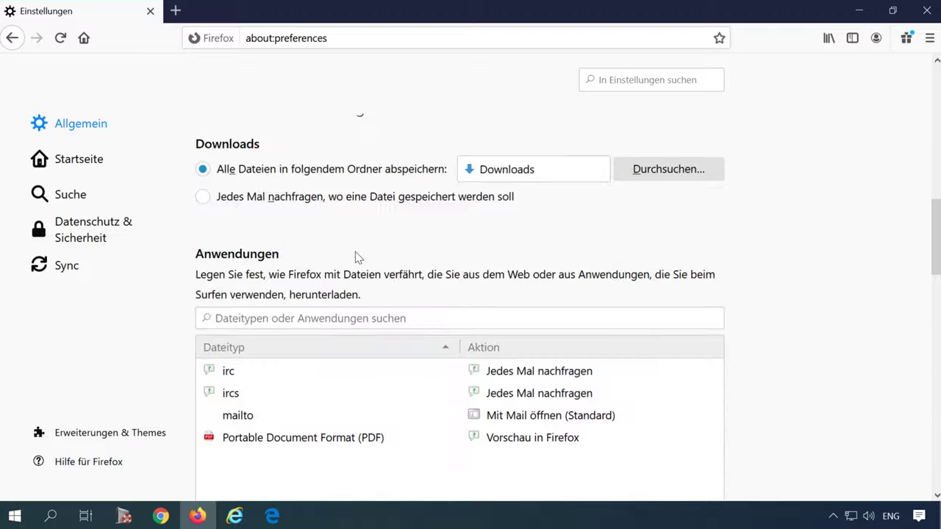
{"action": "scroll", "coordinate": [355, 257], "scroll_direction": "down", "scroll_amount": 7}
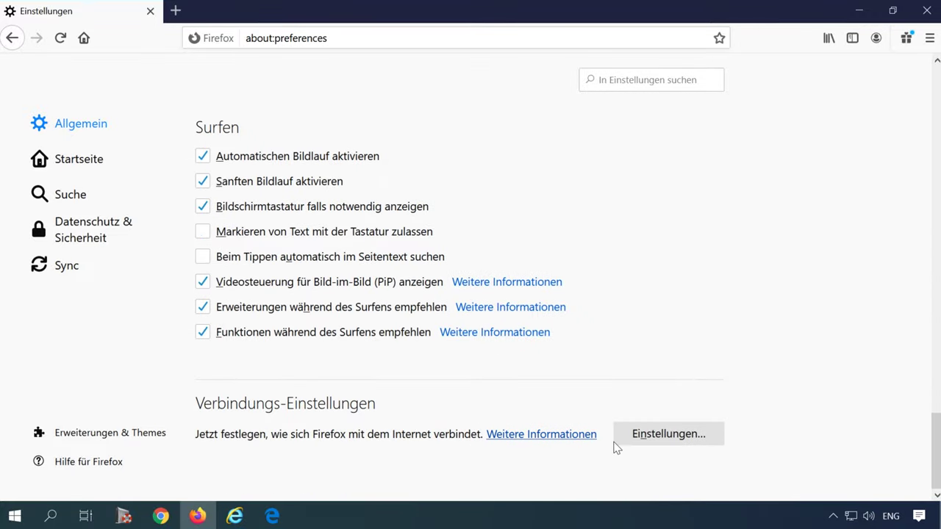
{"action": "left_click", "coordinate": [668, 435]}
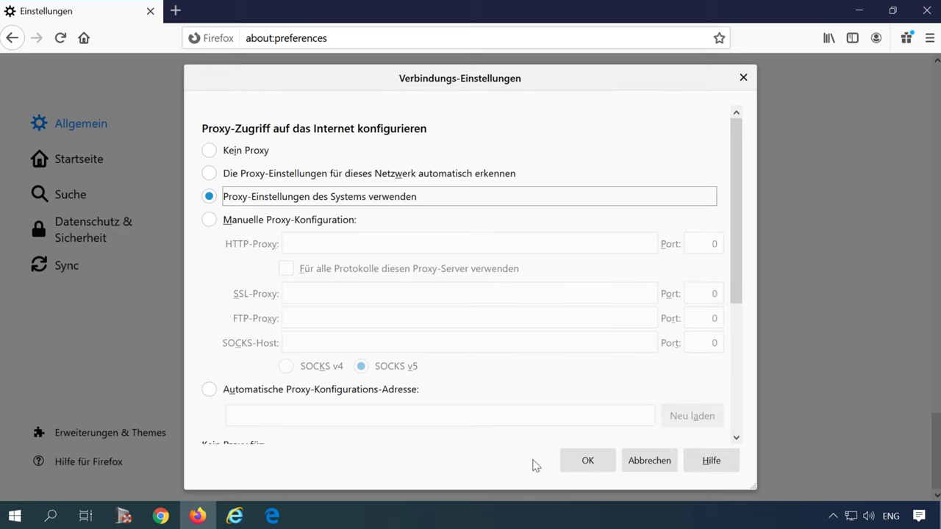
{"action": "left_click", "coordinate": [590, 461]}
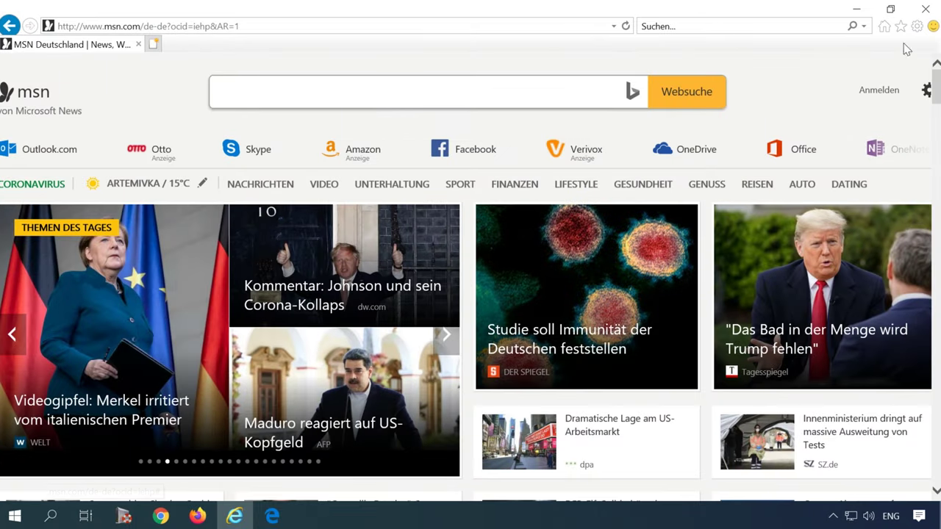
Step: Open the local network (LAN) settings from the connection settings in Internet Explorer's Internetoptionen
{"action": "left_click", "coordinate": [917, 27]}
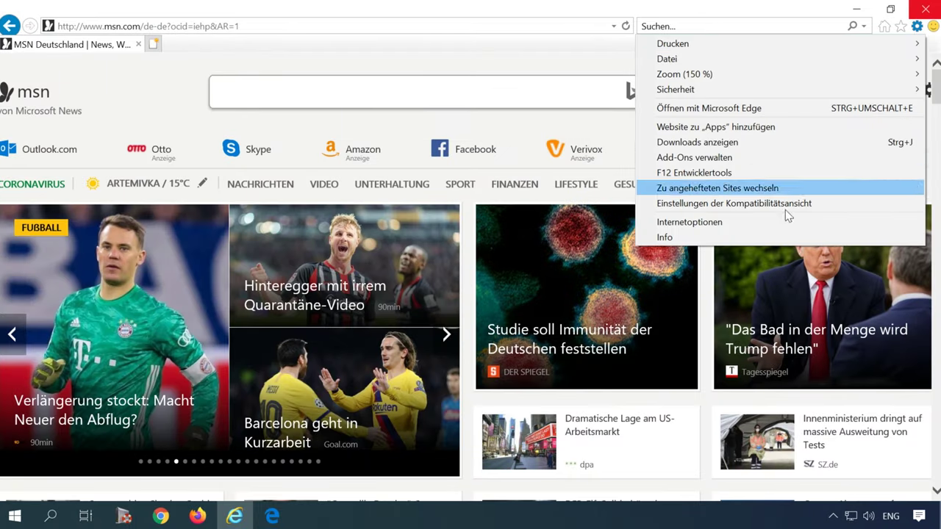
{"action": "left_click", "coordinate": [701, 223]}
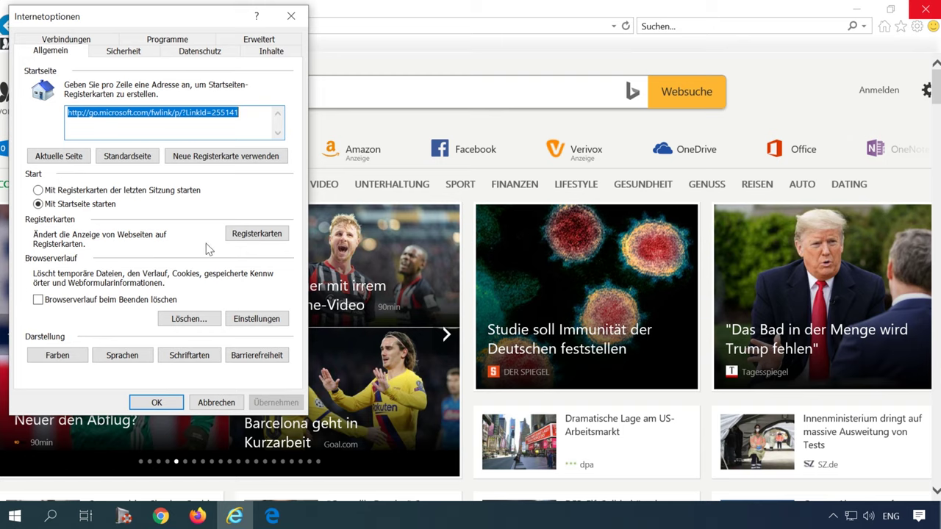
{"action": "left_click", "coordinate": [55, 41]}
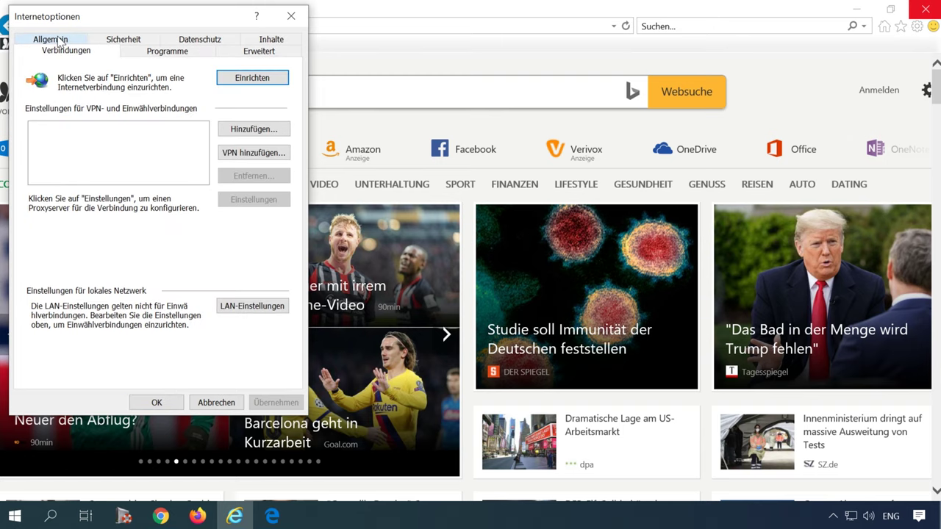
{"action": "left_click", "coordinate": [252, 306]}
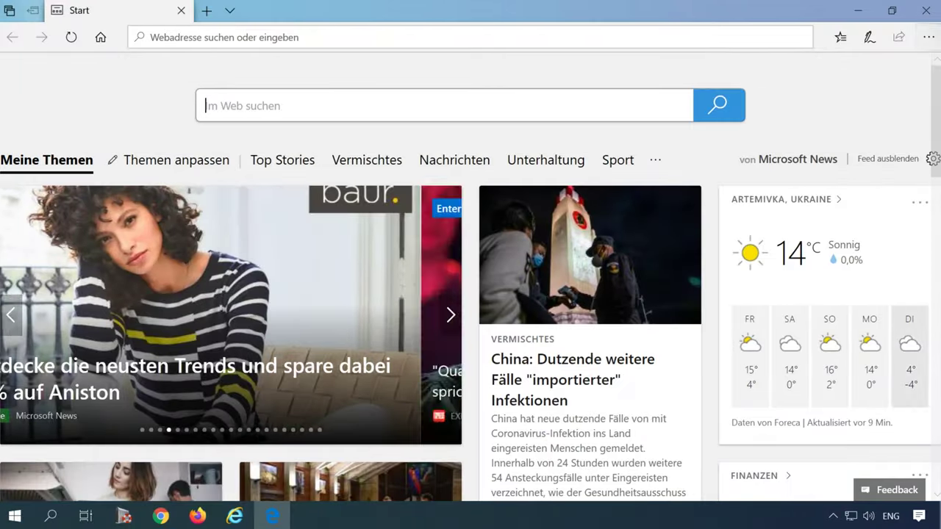
Step: Open the system proxy settings from the Erweitert section of Microsoft Edge's settings
{"action": "left_click", "coordinate": [928, 40]}
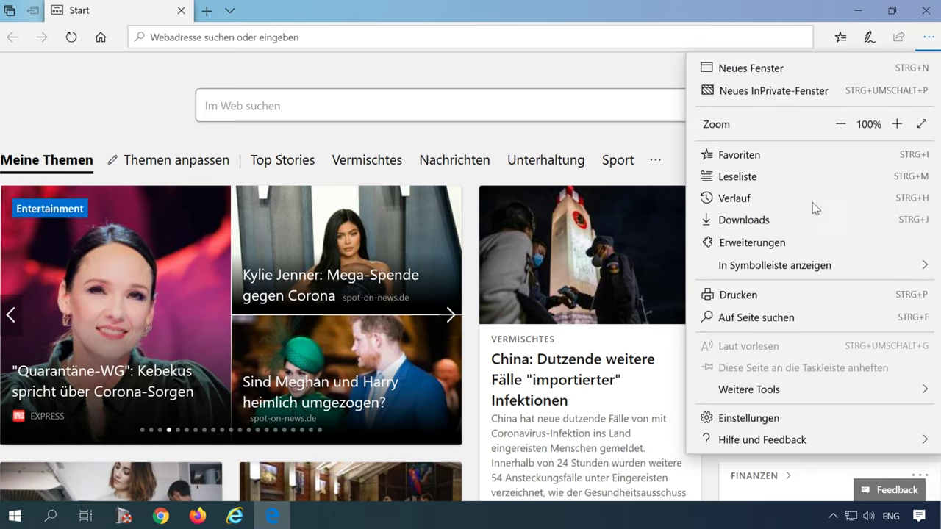
{"action": "left_click", "coordinate": [746, 419]}
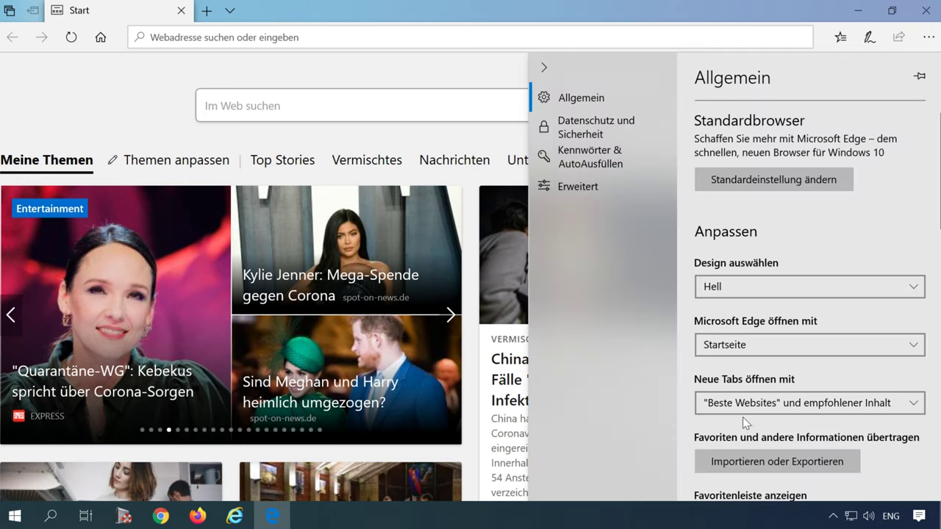
{"action": "left_click", "coordinate": [577, 187]}
{"action": "scroll", "coordinate": [781, 272], "scroll_direction": "down", "scroll_amount": 4}
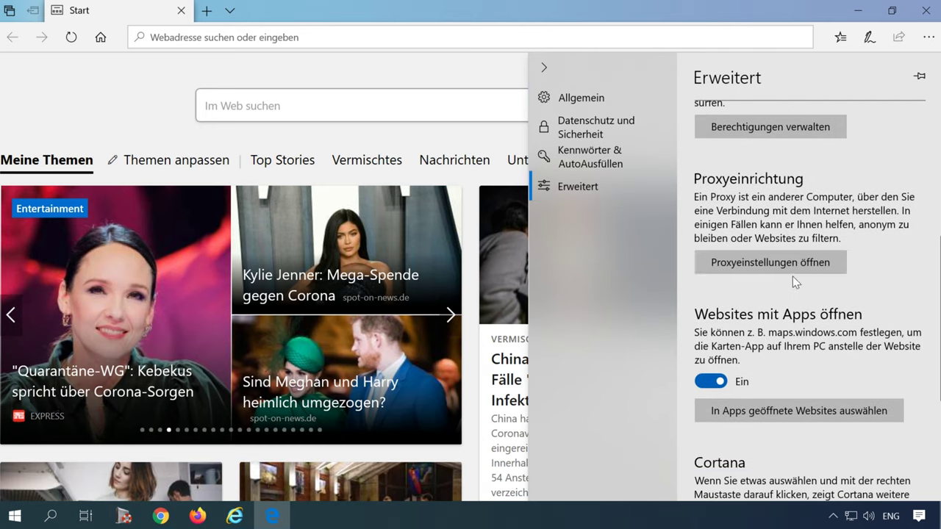
{"action": "left_click", "coordinate": [777, 268]}
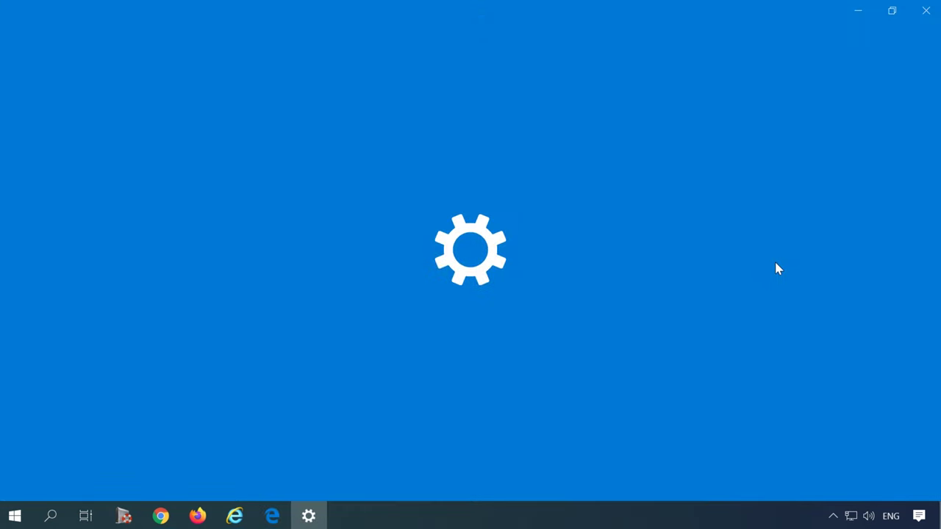
Step: Make sure the manual proxy server (Proxyserver verwenden) is turned off and toggle the automatic proxy setup option
{"action": "scroll", "coordinate": [779, 269], "scroll_direction": "down", "scroll_amount": 2}
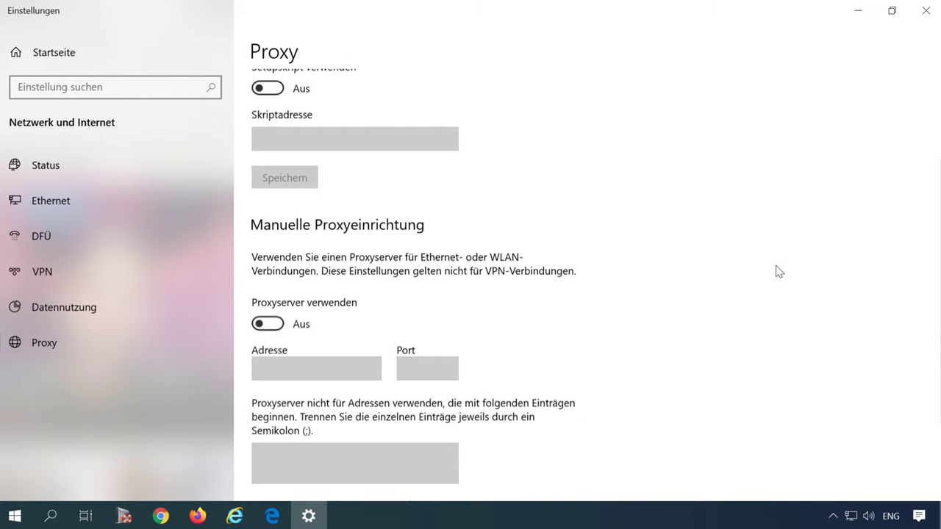
{"action": "left_click", "coordinate": [279, 319]}
{"action": "left_click", "coordinate": [276, 317]}
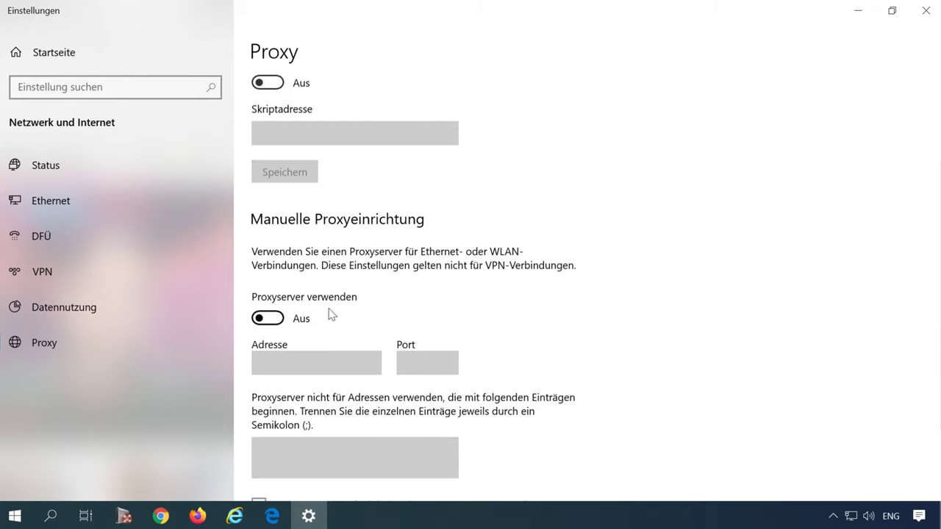
{"action": "scroll", "coordinate": [335, 318], "scroll_direction": "down", "scroll_amount": 1}
{"action": "scroll", "coordinate": [353, 316], "scroll_direction": "up", "scroll_amount": 3}
{"action": "left_click", "coordinate": [272, 189]}
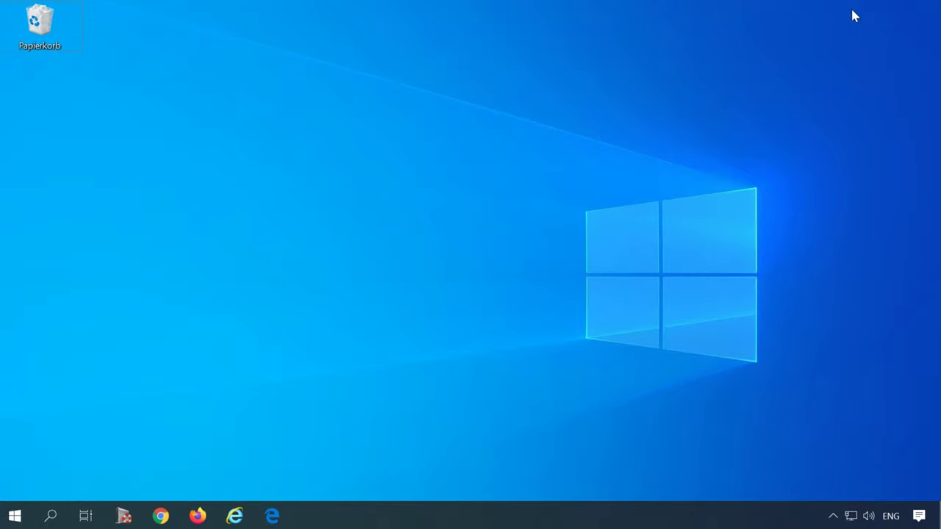
Step: Run regedit and expand the registry path HKEY_LOCAL_MACHINE\SOFTWARE\Microsoft
{"action": "key", "text": "super+r"}
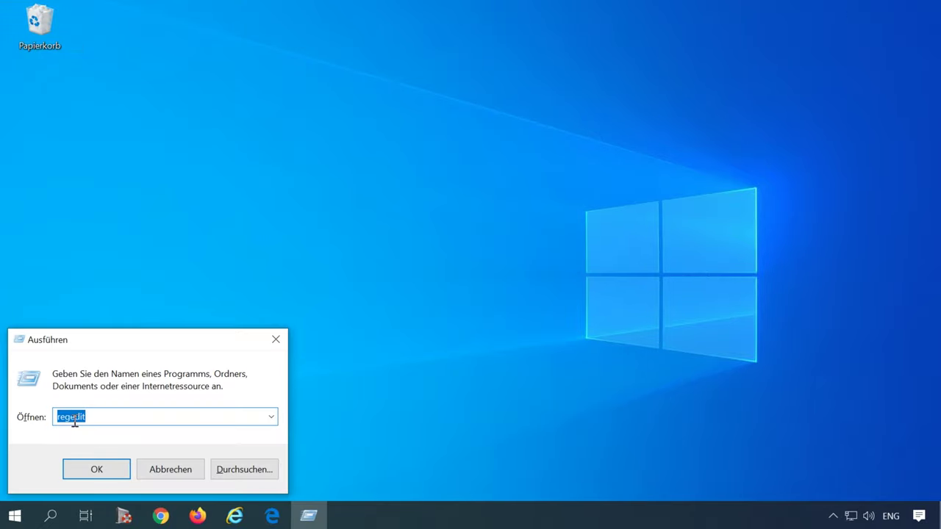
{"action": "left_click", "coordinate": [96, 469]}
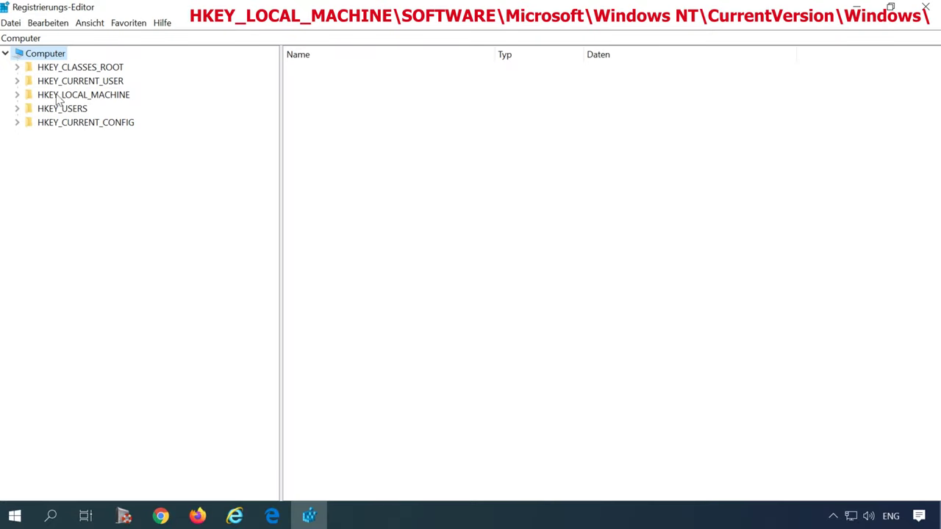
{"action": "left_click", "coordinate": [17, 95]}
{"action": "left_click", "coordinate": [29, 165]}
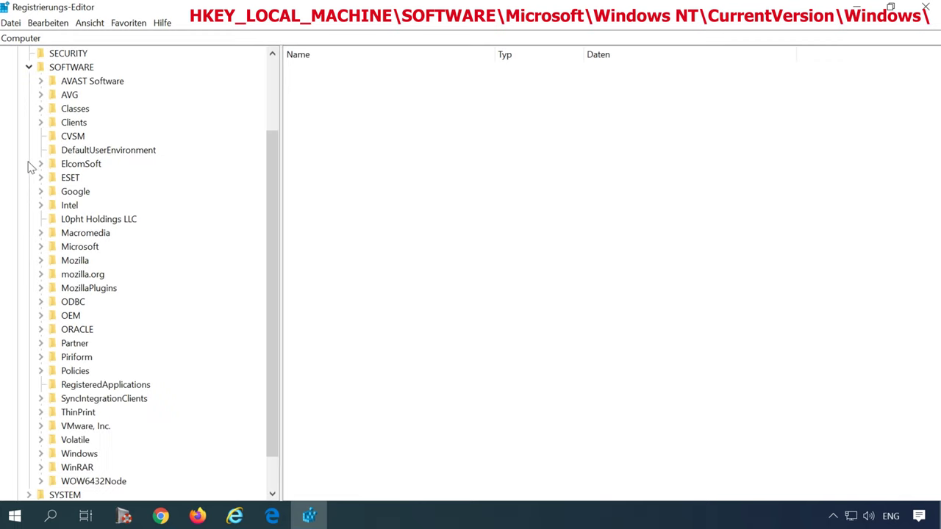
{"action": "scroll", "coordinate": [41, 242], "scroll_direction": "down", "scroll_amount": 1}
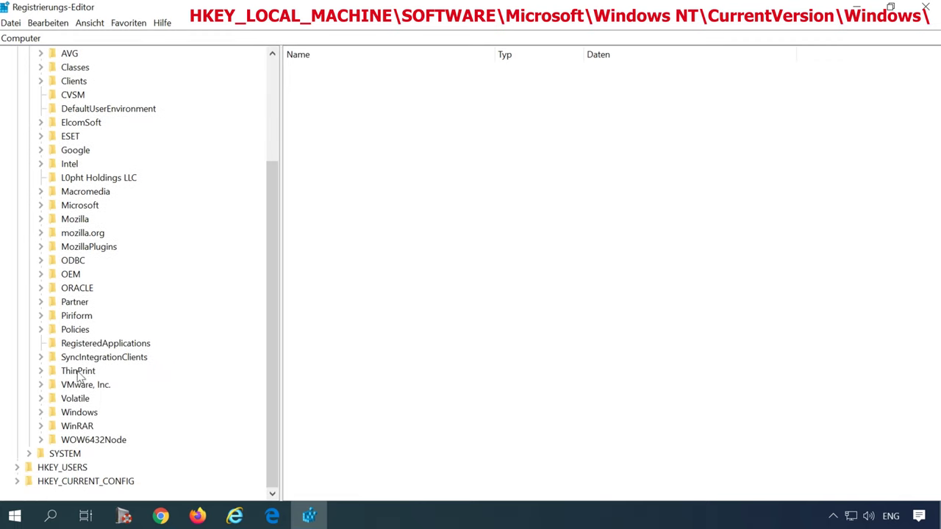
{"action": "left_click", "coordinate": [77, 205]}
{"action": "left_click", "coordinate": [40, 205]}
Step: Expand the Windows NT key under Microsoft and open its CurrentVersion subkey
{"action": "scroll", "coordinate": [107, 301], "scroll_direction": "down", "scroll_amount": 14}
{"action": "scroll", "coordinate": [107, 301], "scroll_direction": "down", "scroll_amount": 20}
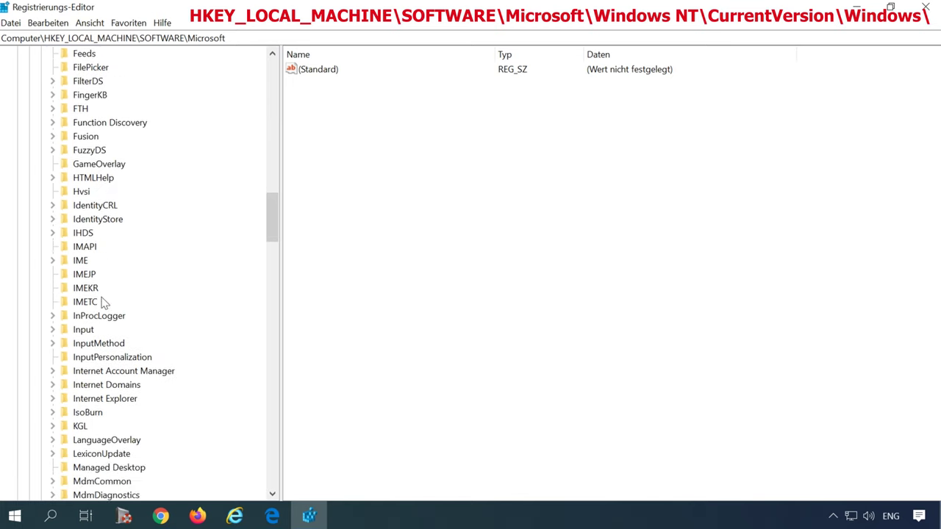
{"action": "scroll", "coordinate": [162, 301], "scroll_direction": "down", "scroll_amount": 20}
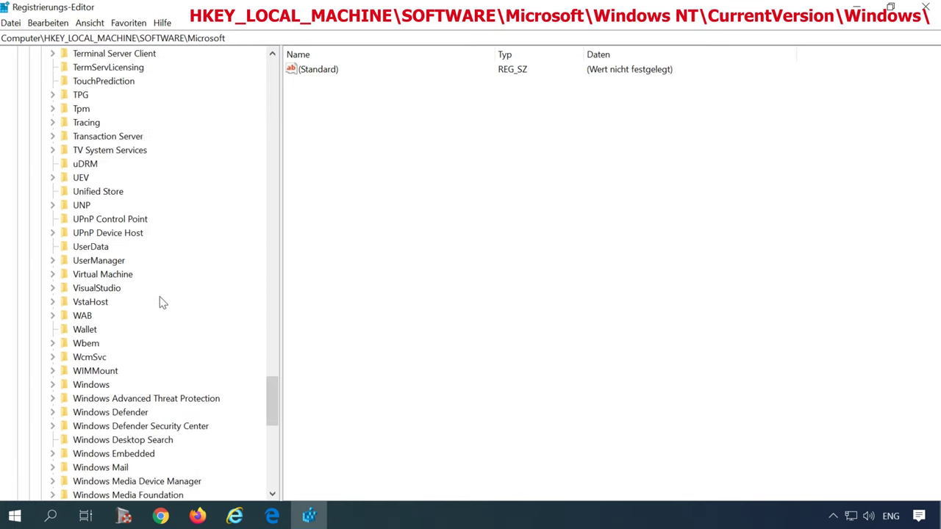
{"action": "left_click", "coordinate": [81, 412]}
{"action": "left_click", "coordinate": [53, 413]}
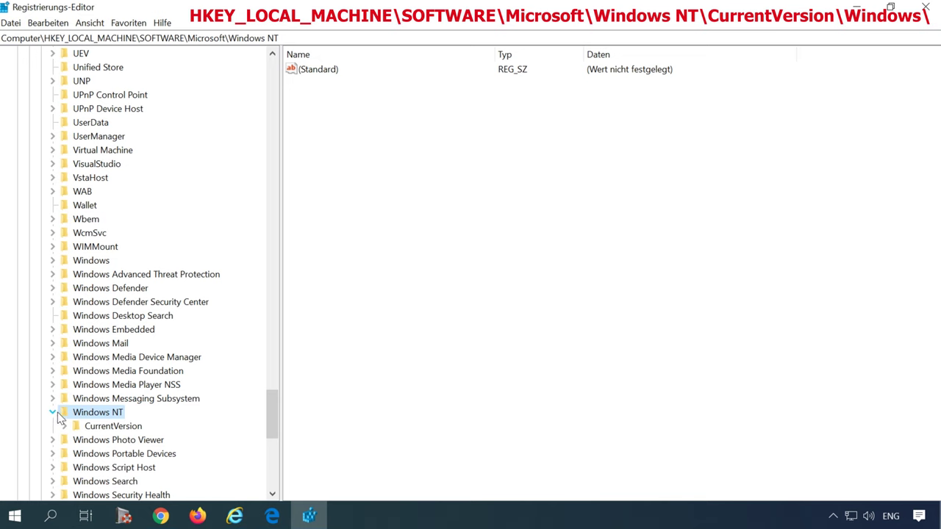
{"action": "left_click", "coordinate": [65, 426]}
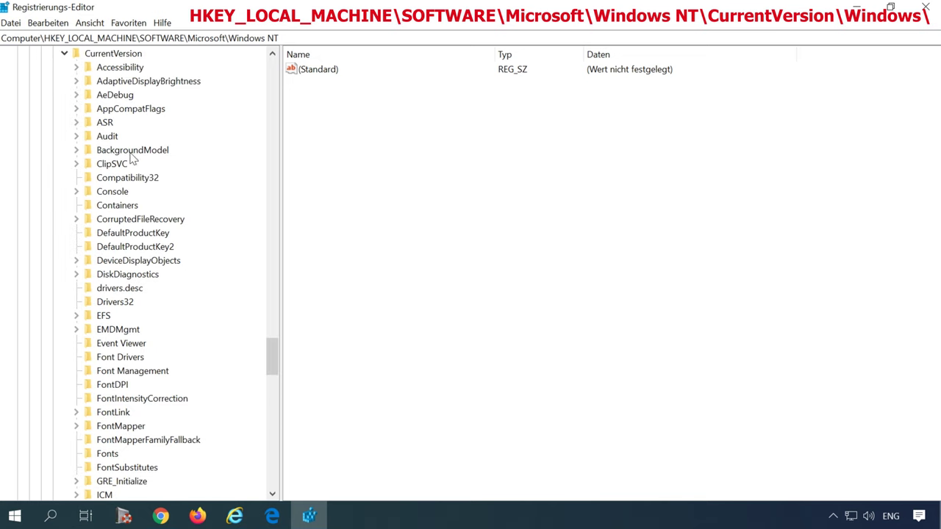
{"action": "left_click", "coordinate": [124, 58]}
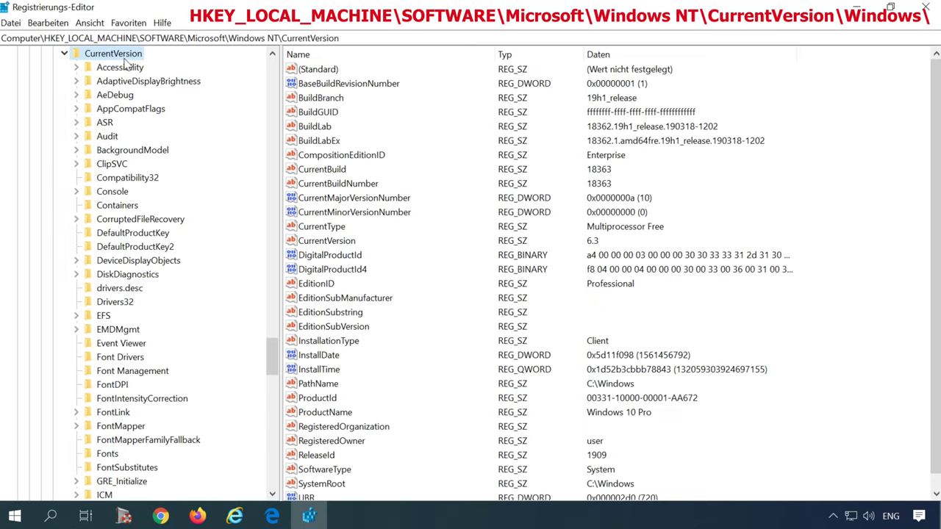
Step: Open the Windows key under CurrentVersion, highlight its full registry path and reselect the key
{"action": "scroll", "coordinate": [141, 210], "scroll_direction": "down", "scroll_amount": 20}
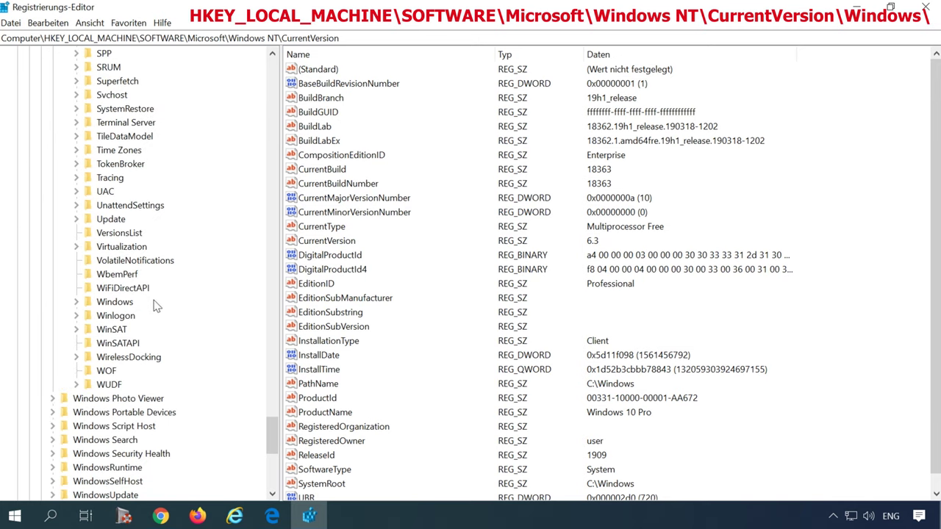
{"action": "left_click", "coordinate": [115, 302]}
{"action": "left_click", "coordinate": [77, 302]}
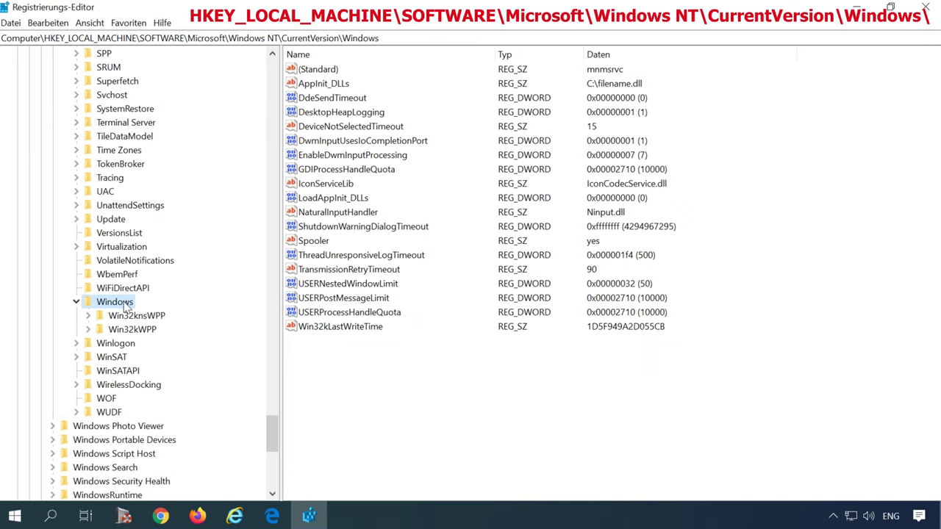
{"action": "left_click_drag", "start_coordinate": [416, 37], "coordinate": [2, 37]}
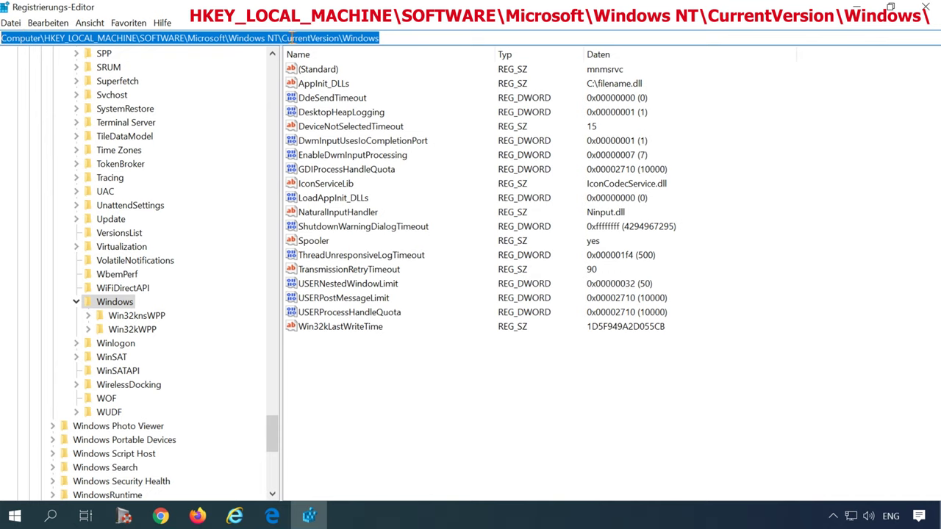
{"action": "left_click", "coordinate": [130, 300]}
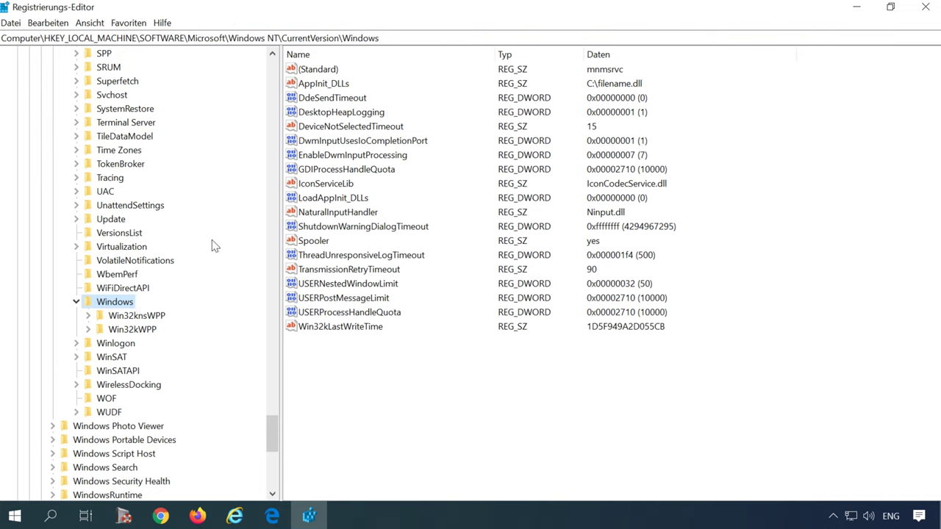
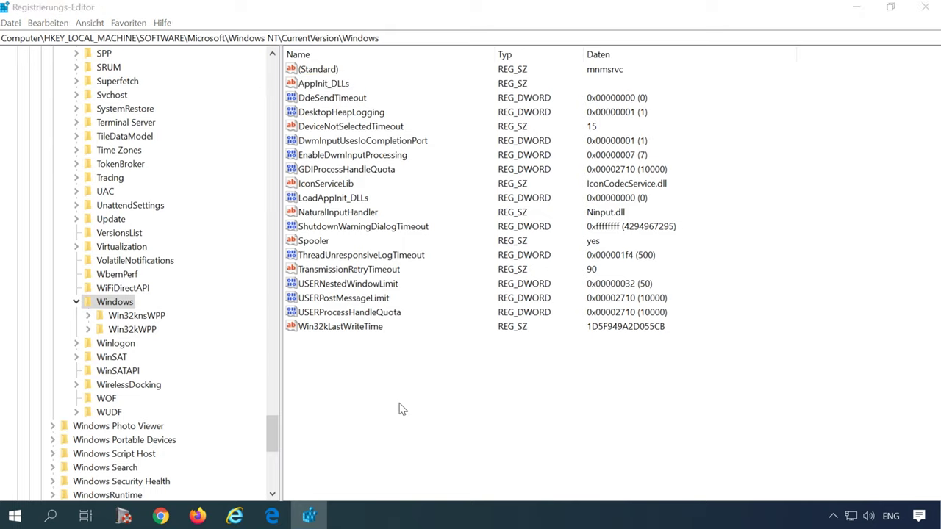
Step: In File Explorer, enter the path C:\filename.dll, shorten it to C:\ and open that location
{"action": "left_click", "coordinate": [307, 118]}
{"action": "type", "text": "C:\\filename.dll"}
{"action": "key", "text": "BackSpace"}
{"action": "key", "text": "BackSpace"}
{"action": "key", "text": "BackSpace"}
{"action": "key", "text": "BackSpace"}
{"action": "key", "text": "BackSpace"}
{"action": "key", "text": "BackSpace"}
{"action": "key", "text": "BackSpace"}
{"action": "key", "text": "BackSpace"}
{"action": "key", "text": "BackSpace"}
{"action": "key", "text": "BackSpace"}
{"action": "key", "text": "BackSpace"}
{"action": "key", "text": "BackSpace"}
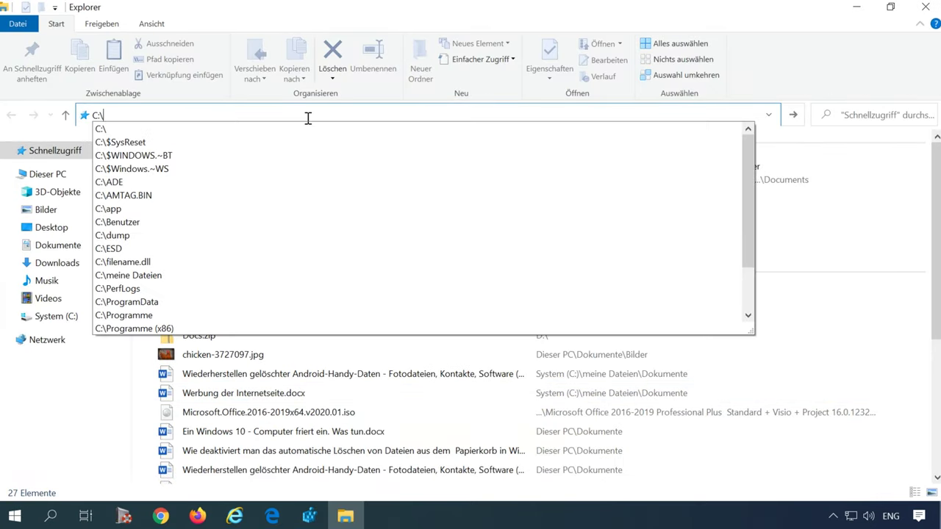
{"action": "key", "text": "Return"}
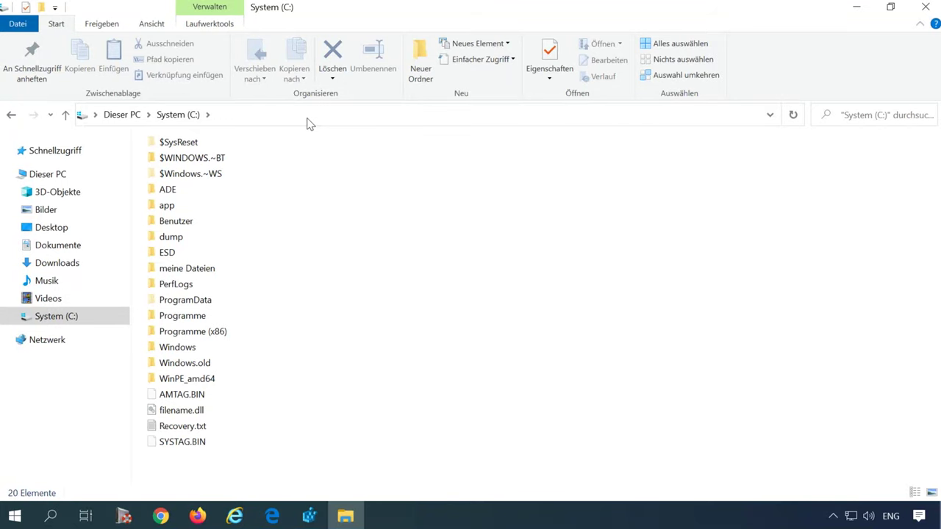
Step: Make sure hidden items (Ausgeblendete Elemente) are shown in the folder view of drive C
{"action": "left_click", "coordinate": [213, 24]}
{"action": "left_click", "coordinate": [152, 25]}
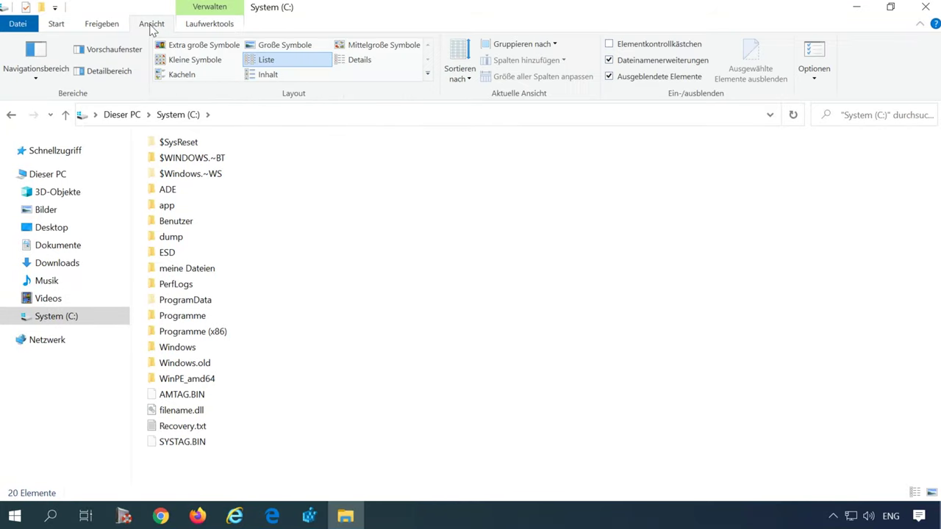
{"action": "left_click", "coordinate": [610, 77]}
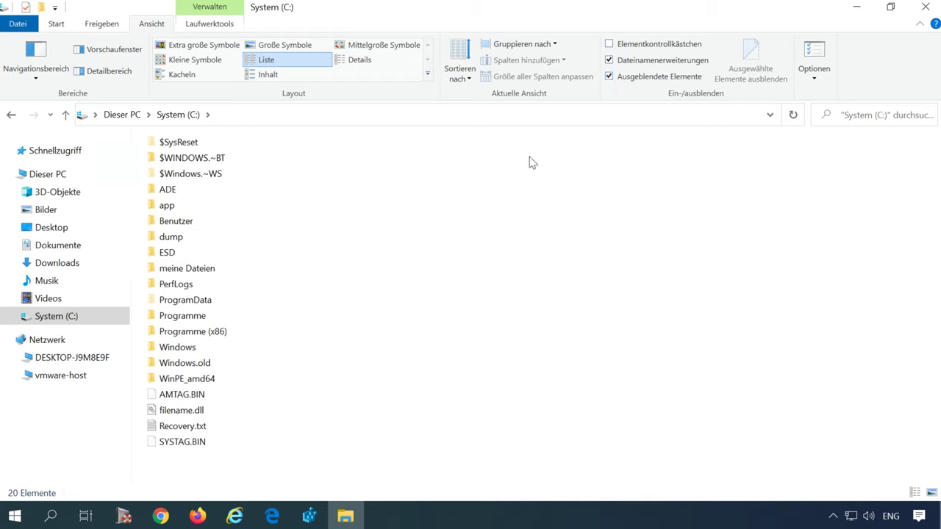
Step: Delete filename.dll from drive C and continue with administrator permission
{"action": "left_click", "coordinate": [171, 413]}
{"action": "right_click", "coordinate": [169, 412]}
{"action": "left_click", "coordinate": [246, 360]}
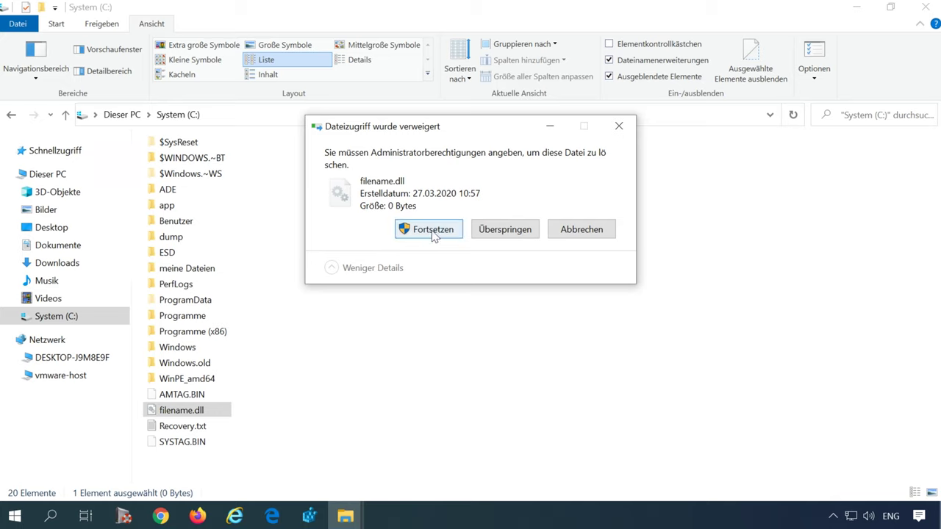
{"action": "left_click", "coordinate": [433, 231]}
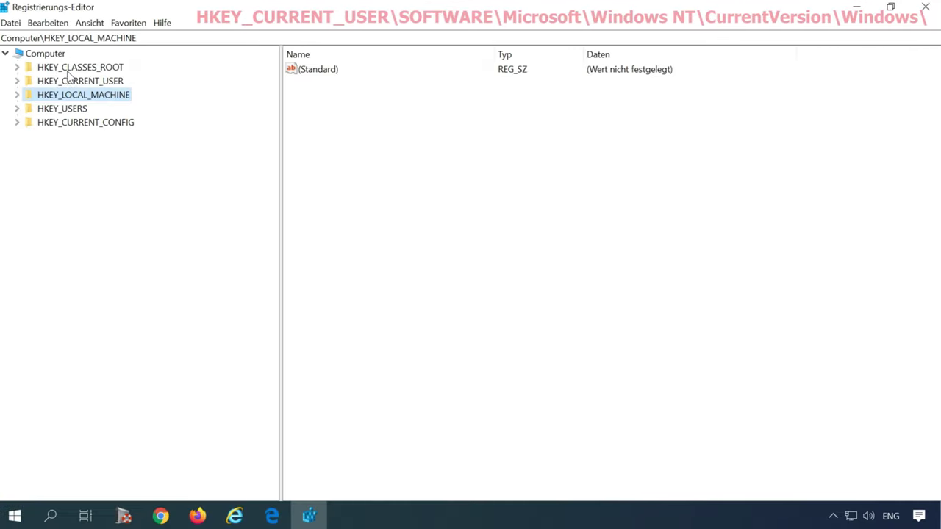
Step: In the Registry Editor, expand HKEY_CURRENT_USER and its Software key
{"action": "left_click", "coordinate": [66, 68]}
{"action": "left_click", "coordinate": [67, 81]}
{"action": "left_click", "coordinate": [17, 82]}
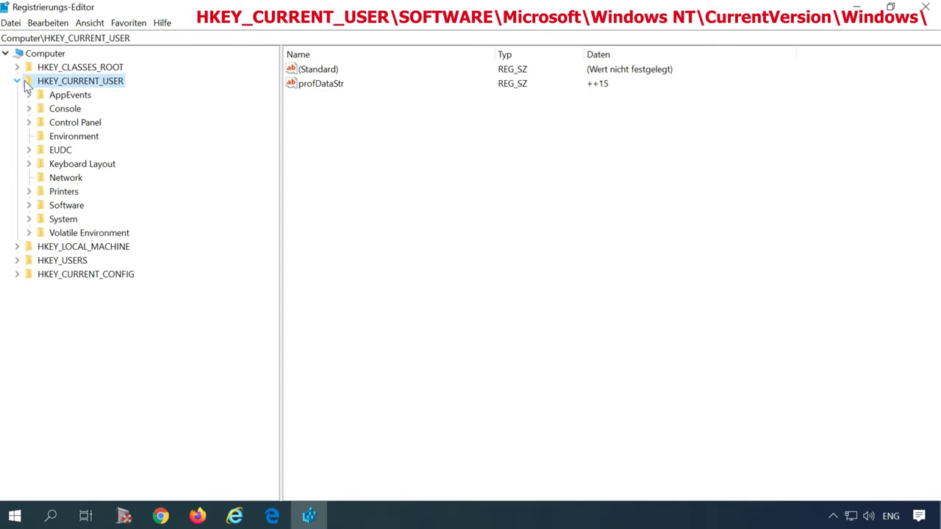
{"action": "left_click", "coordinate": [51, 208]}
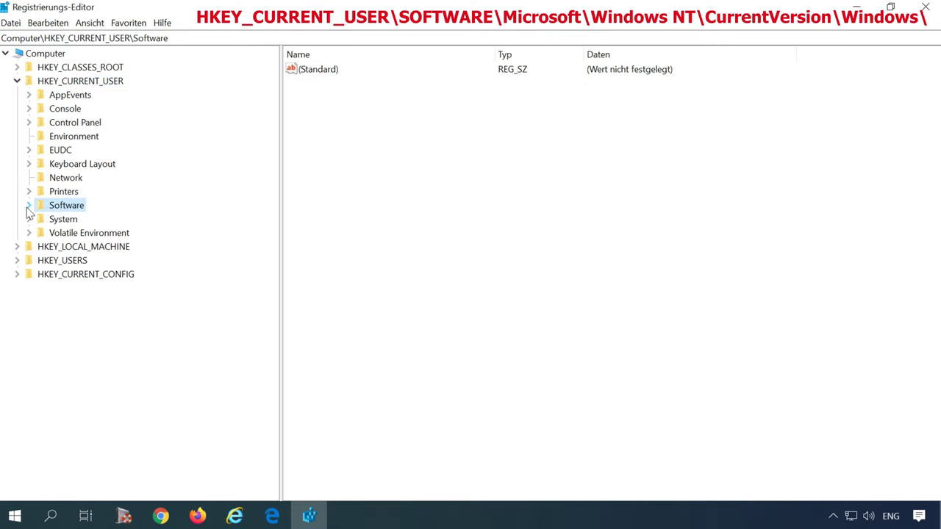
{"action": "left_click", "coordinate": [28, 208]}
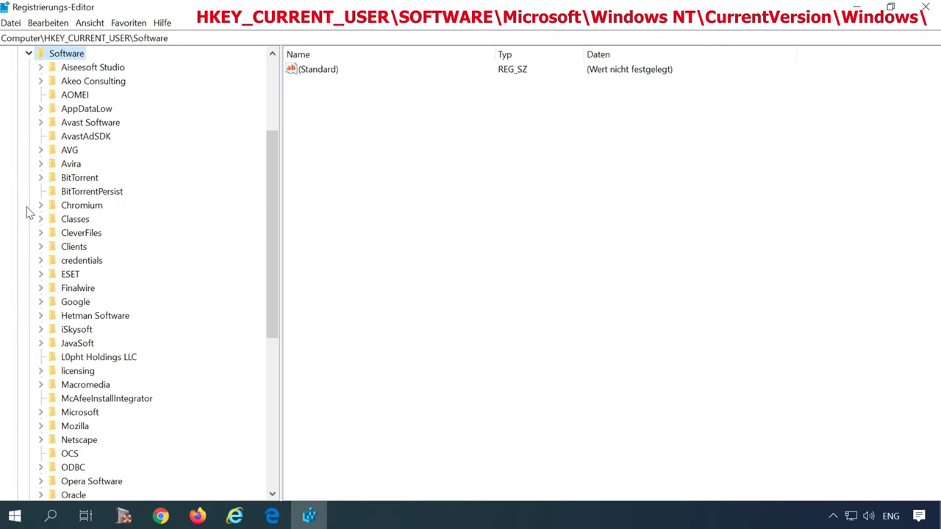
Step: Expand Microsoft and Windows NT under the current user's Software key and select CurrentVersion
{"action": "scroll", "coordinate": [110, 279], "scroll_direction": "down", "scroll_amount": 3}
{"action": "left_click", "coordinate": [88, 289]}
{"action": "left_click", "coordinate": [40, 288]}
{"action": "scroll", "coordinate": [97, 296], "scroll_direction": "down", "scroll_amount": 20}
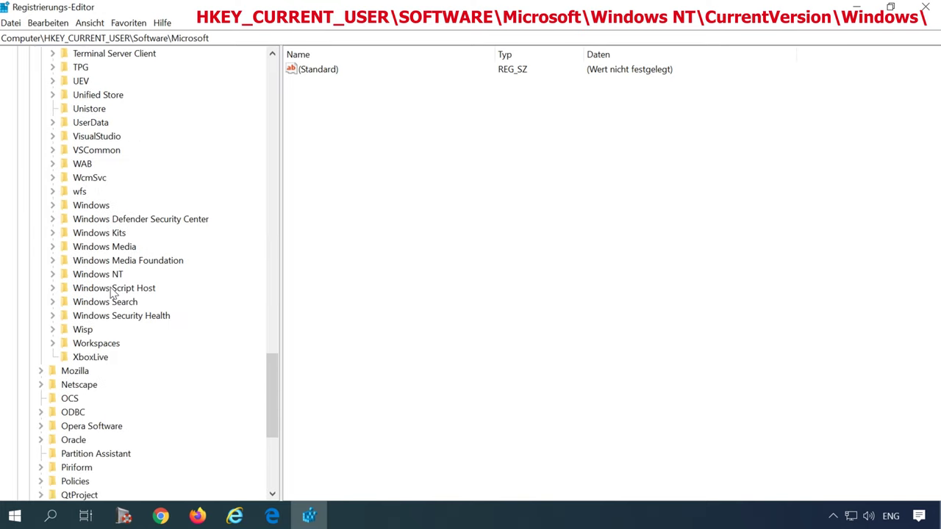
{"action": "left_click", "coordinate": [103, 277]}
{"action": "left_click", "coordinate": [52, 275]}
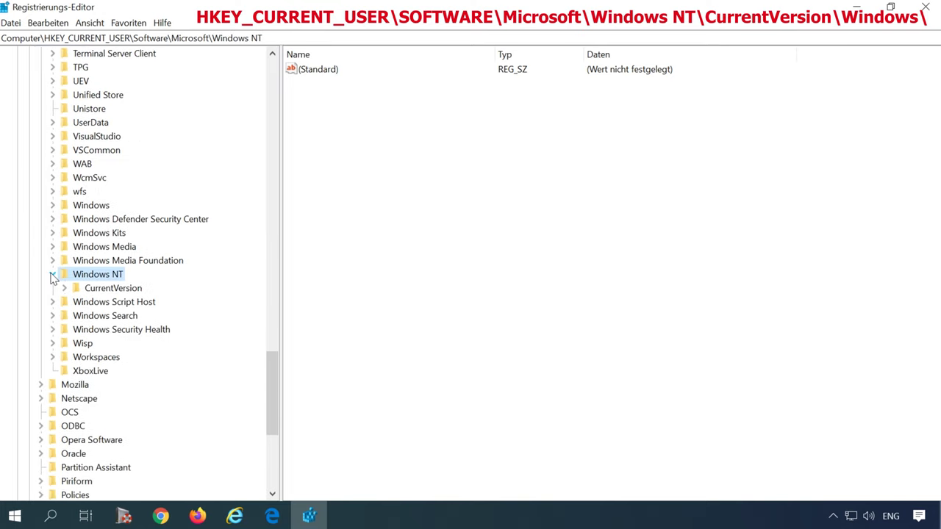
{"action": "left_click", "coordinate": [69, 288]}
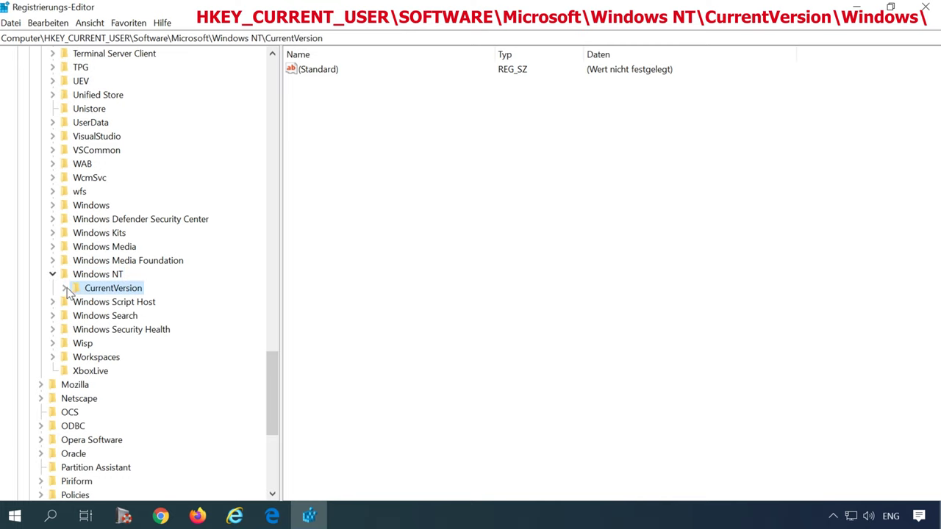